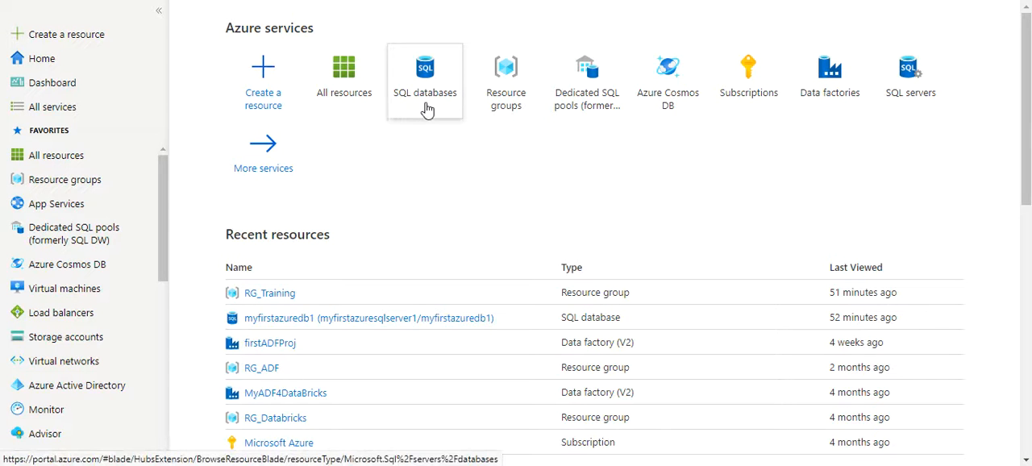
# - Start creating a new SQL Database resource from the Databases category of the marketplace
pyautogui.moveTo(435, 111)
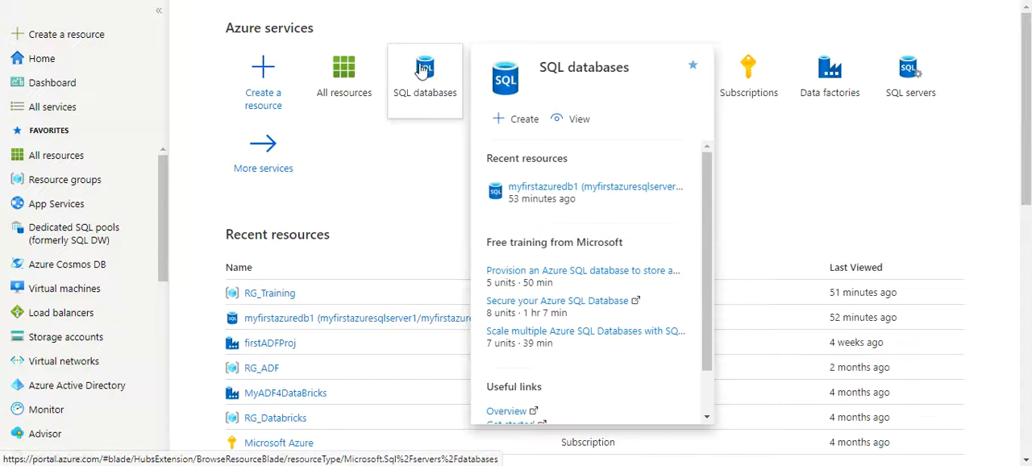
pyautogui.click(270, 95)
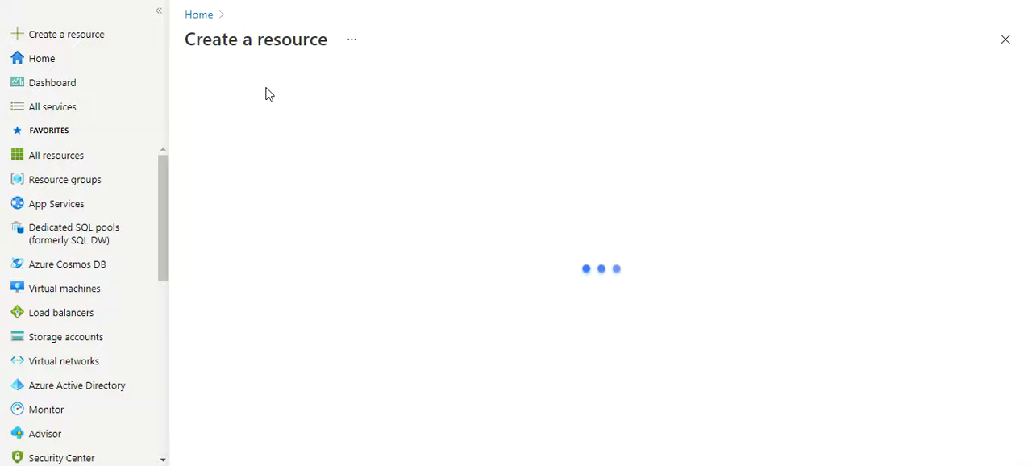
pyautogui.doubleClick(219, 305)
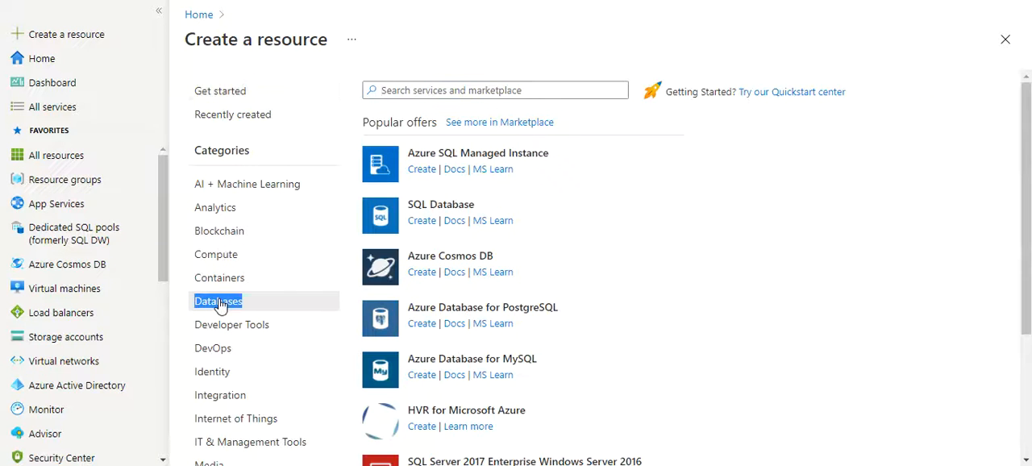
pyautogui.click(442, 208)
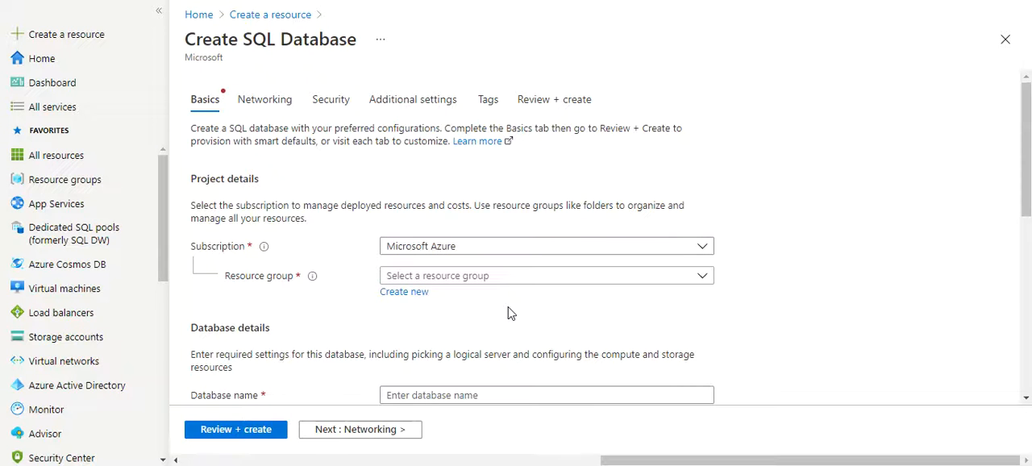
# - Assign the new SQL database to the existing resource group RG_Training
pyautogui.click(457, 278)
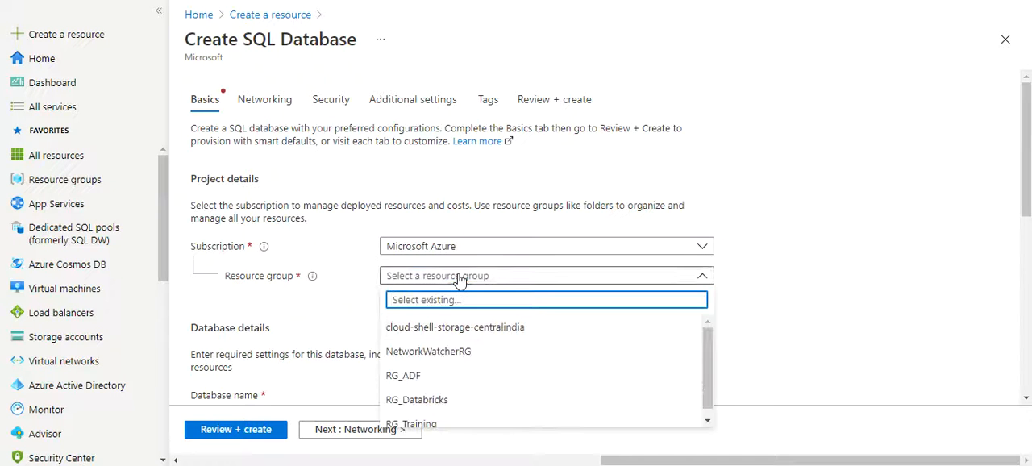
pyautogui.moveTo(710, 365); pyautogui.dragTo(707, 392)
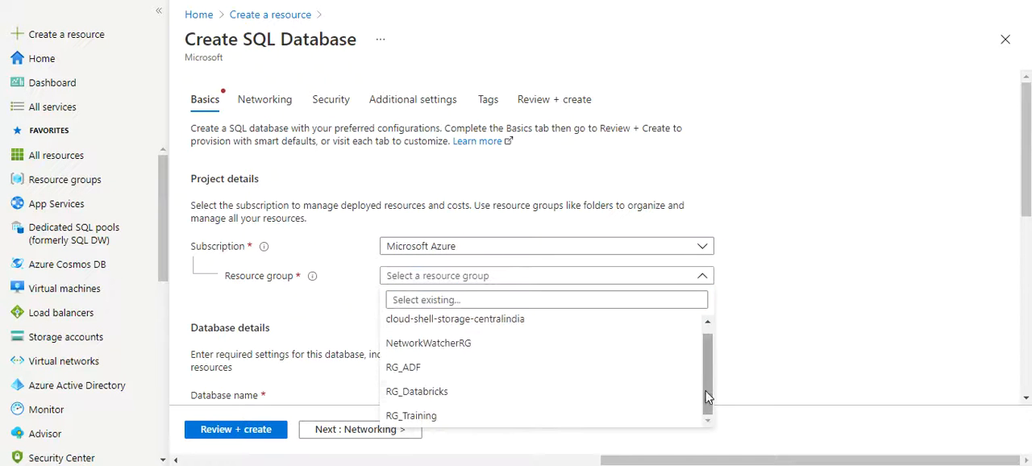
pyautogui.click(436, 423)
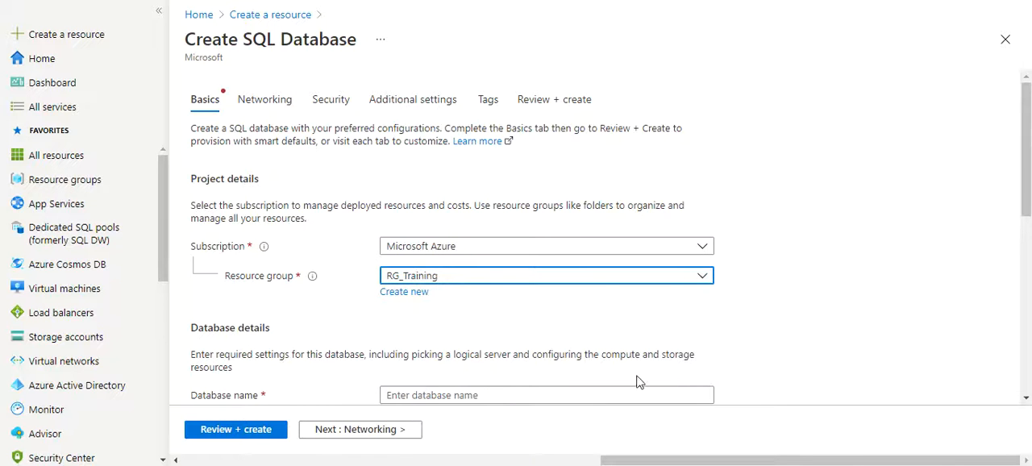
# - Name the database myfirstdbname1 in the database details
pyautogui.moveTo(1026, 150); pyautogui.dragTo(1026, 236)
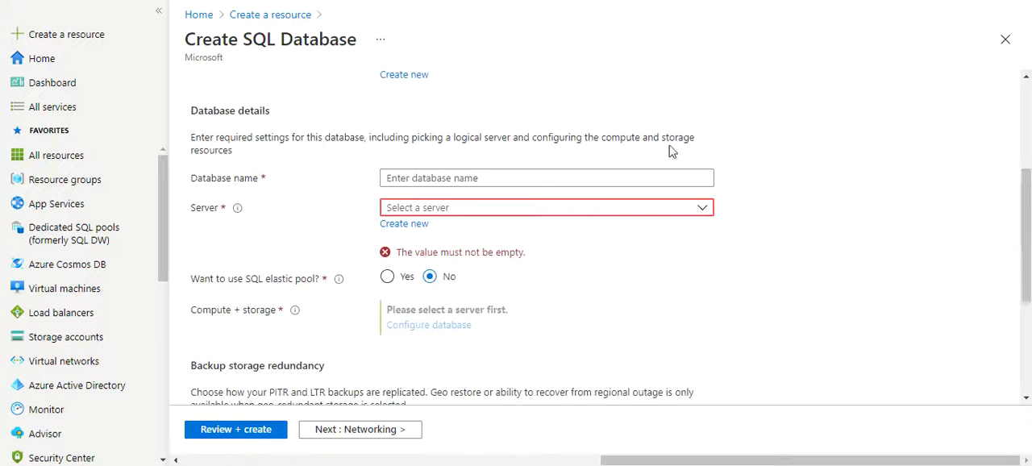
pyautogui.click(448, 179)
pyautogui.write('myfirstdbname1')
pyautogui.press('Tab')
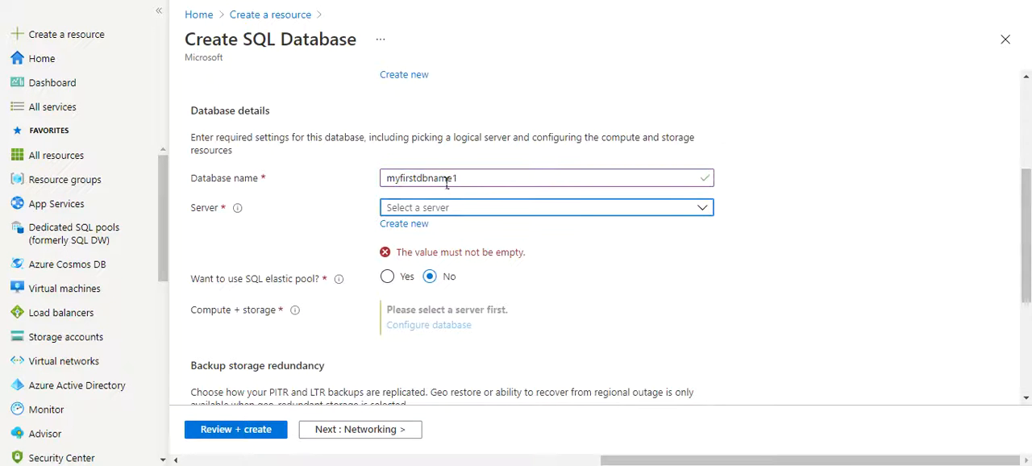
# - Check for existing servers, then start a new server for the database named myfirstazuresqlserver1
pyautogui.click(532, 211)
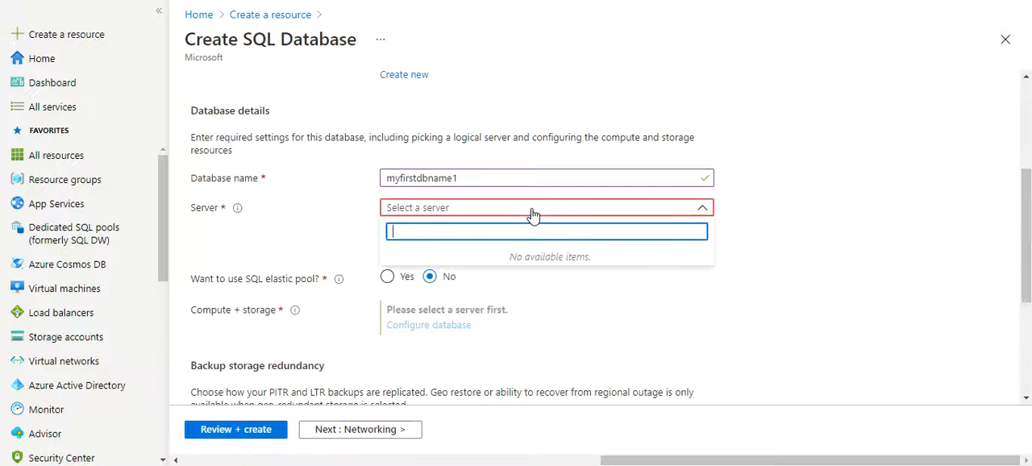
pyautogui.click(768, 248)
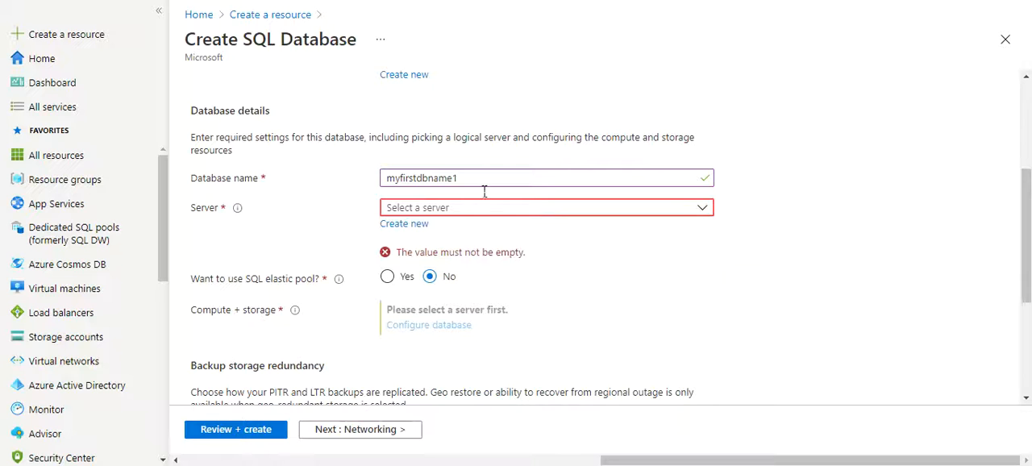
pyautogui.click(404, 225)
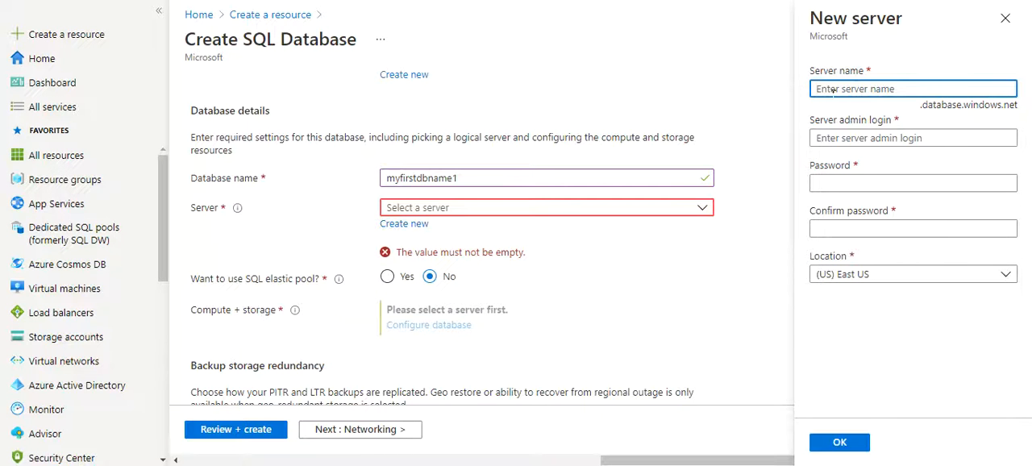
pyautogui.write('my')
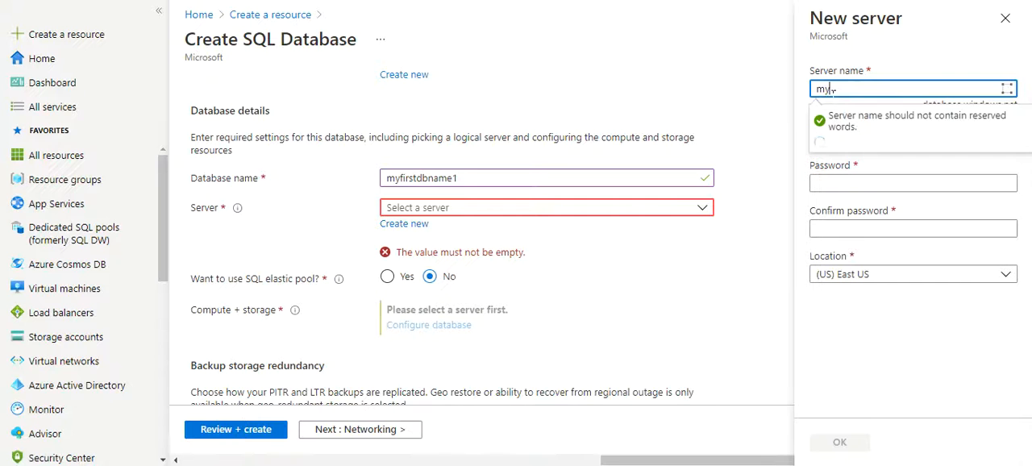
pyautogui.write('firstazu')
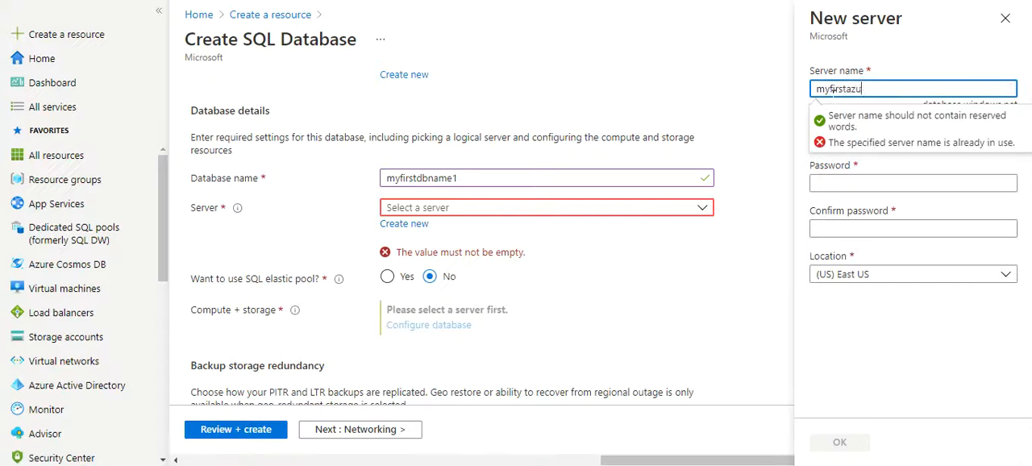
pyautogui.write('resqlserver1')
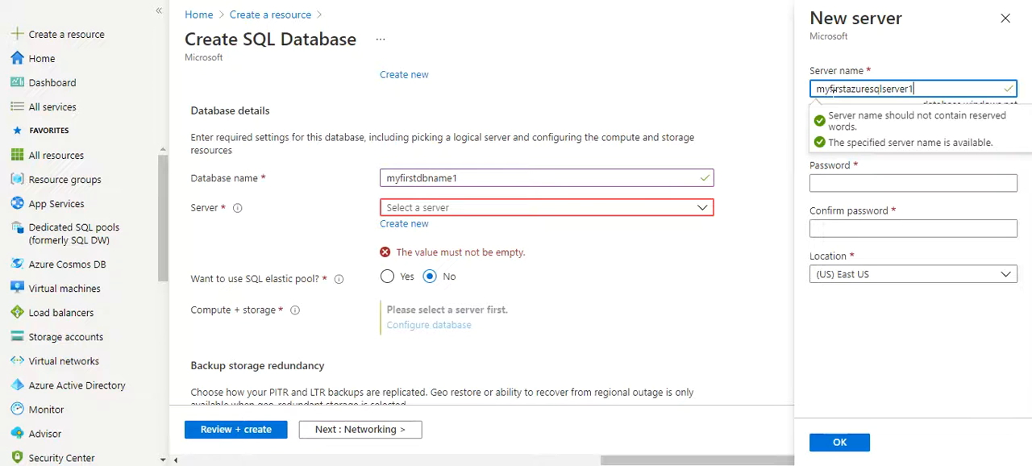
pyautogui.press('Tab')
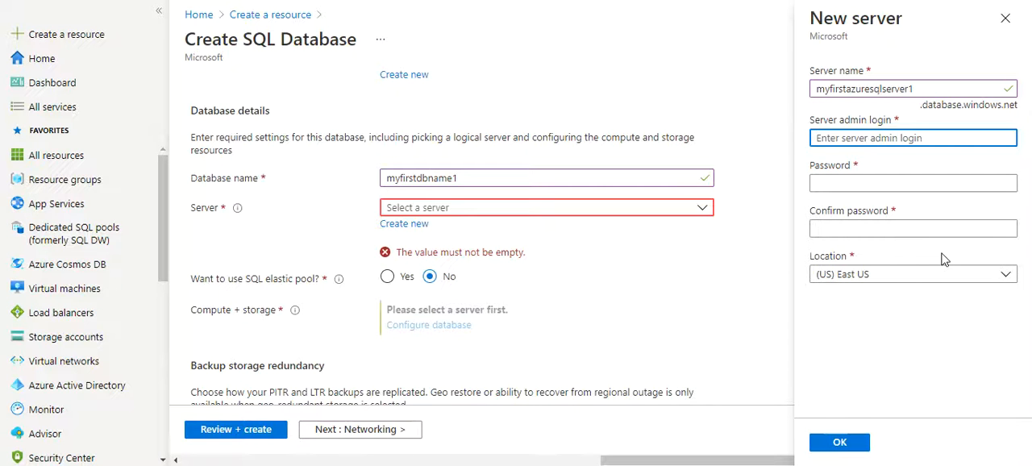
# - Set the new server's admin login to demo, enter and confirm the admin password, and accept the server settings
pyautogui.write('demo')
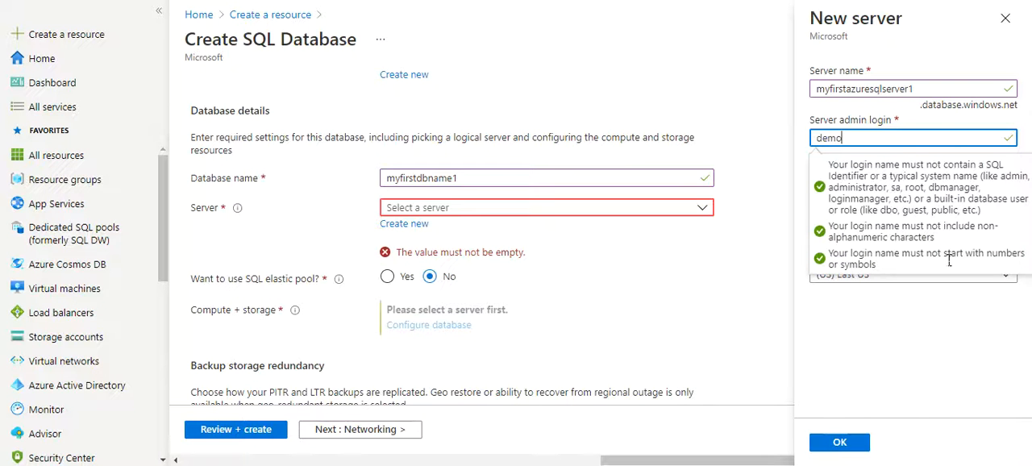
pyautogui.press('Tab')
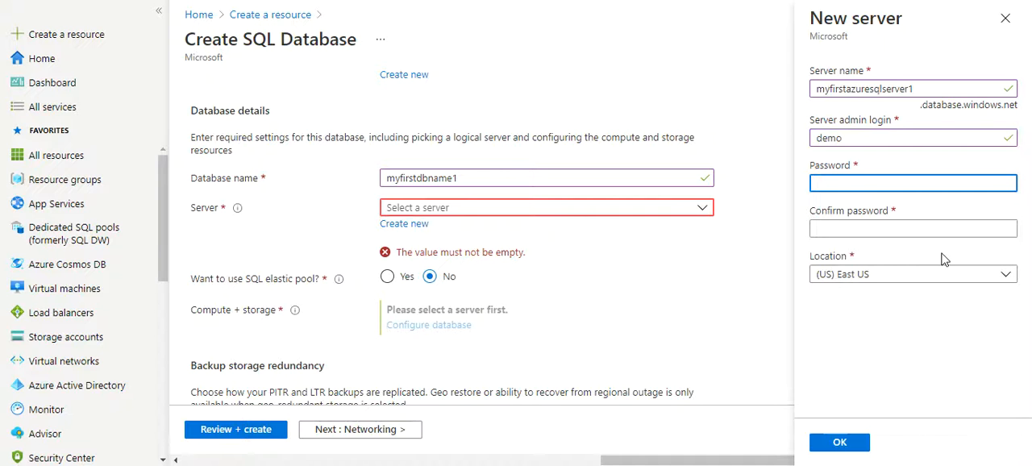
pyautogui.write('•••••••••')
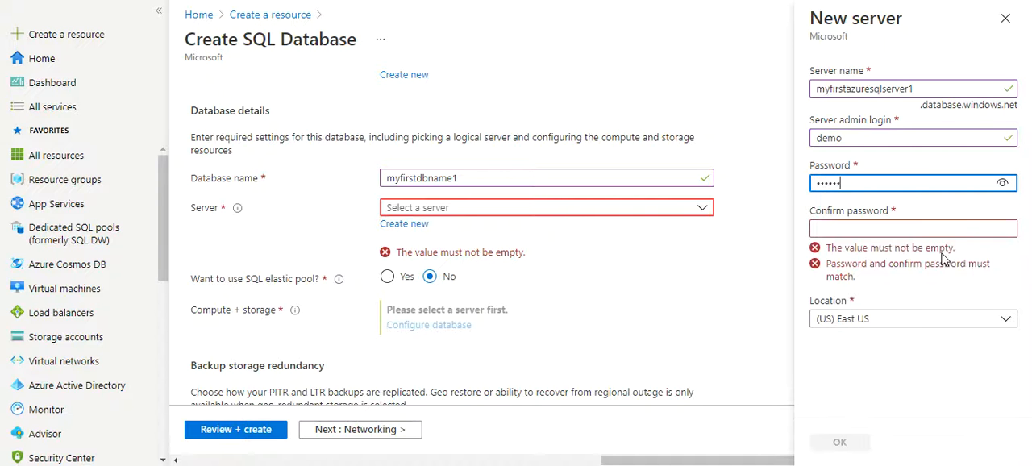
pyautogui.press('Tab')
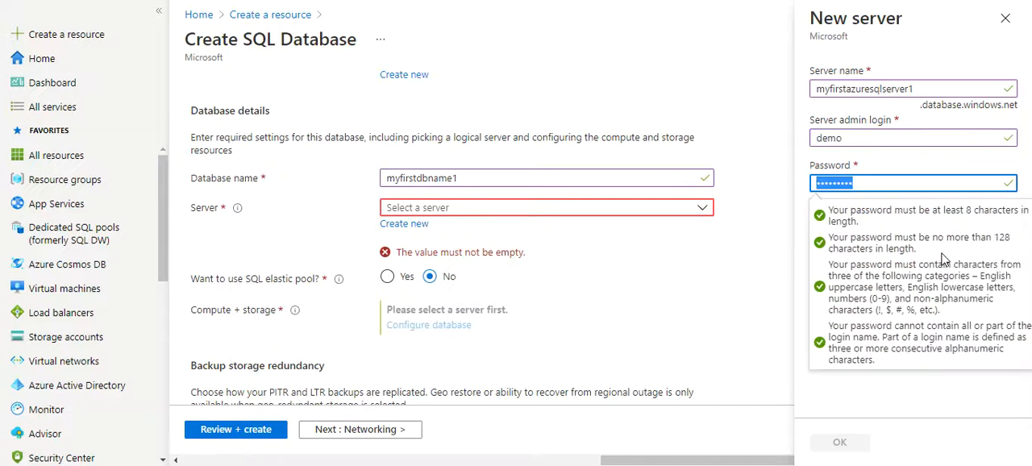
pyautogui.press('Tab')
pyautogui.hotkey('shift', 'Tab')
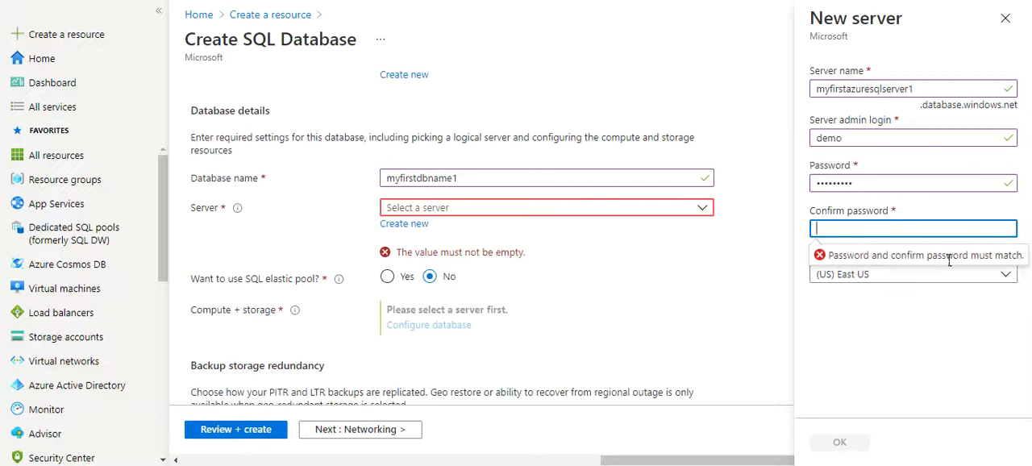
pyautogui.write('•••••••••')
pyautogui.press('Tab')
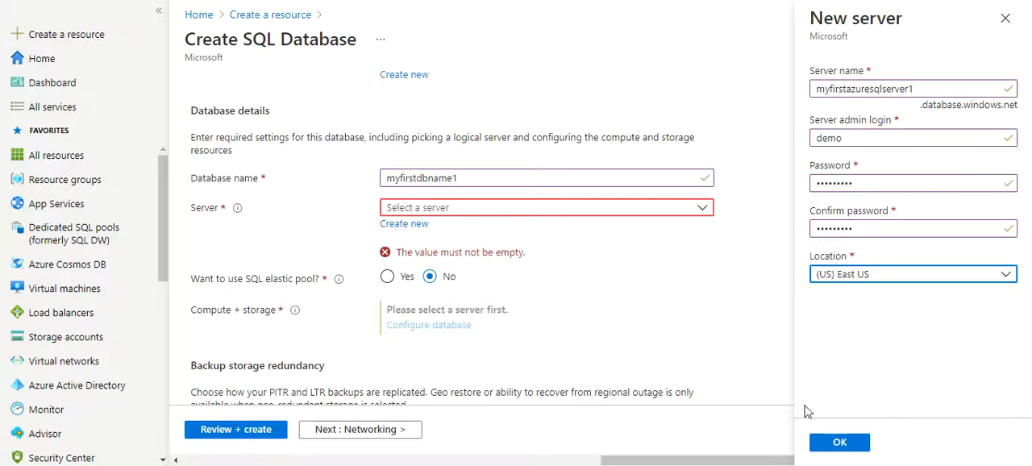
pyautogui.click(840, 444)
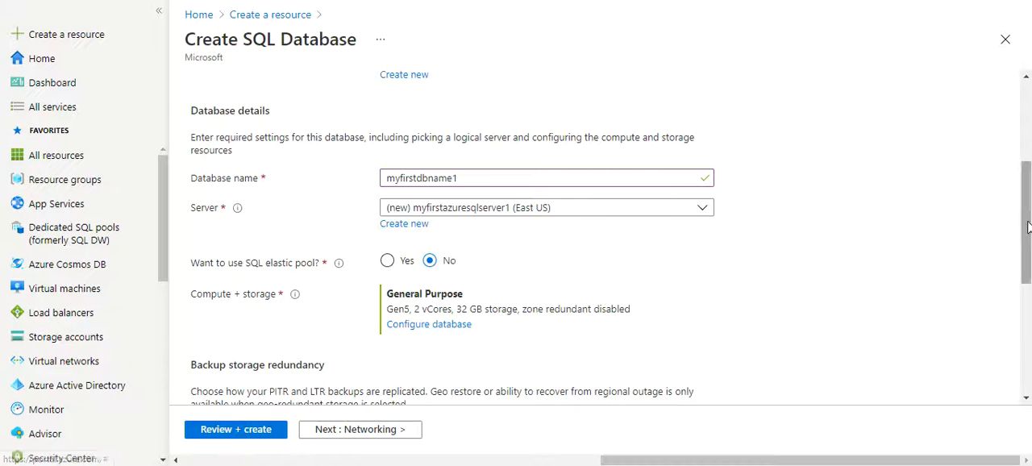
# - Configure the database's compute and storage with the Basic service tier, enter 5 GB as data max size, and apply
pyautogui.scroll(-3, 1028, 216)
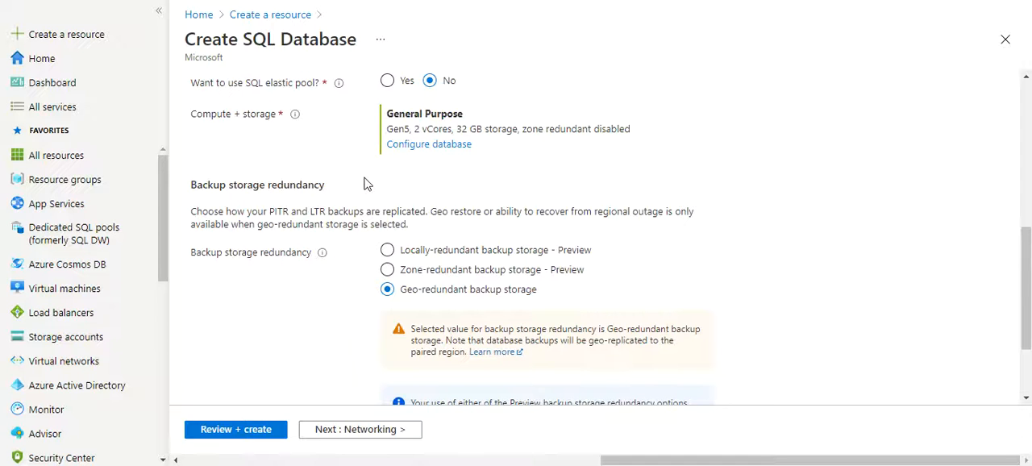
pyautogui.click(419, 144)
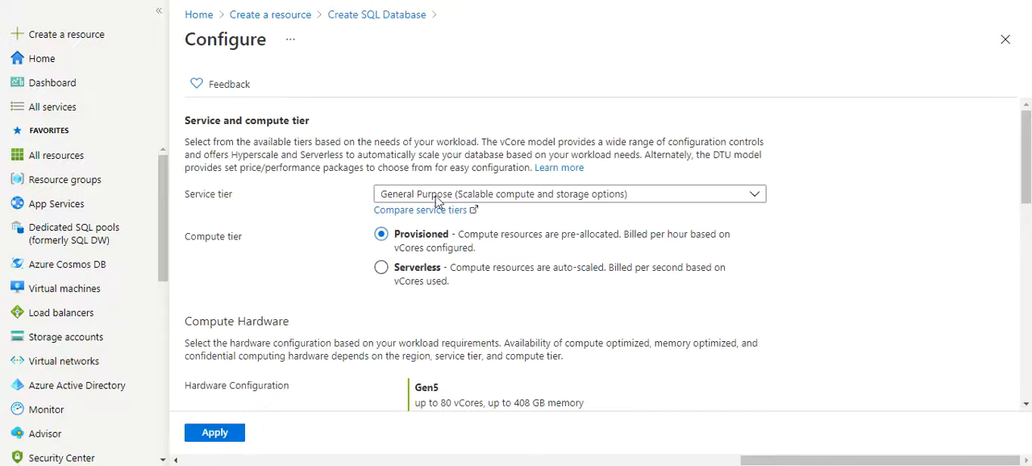
pyautogui.click(529, 200)
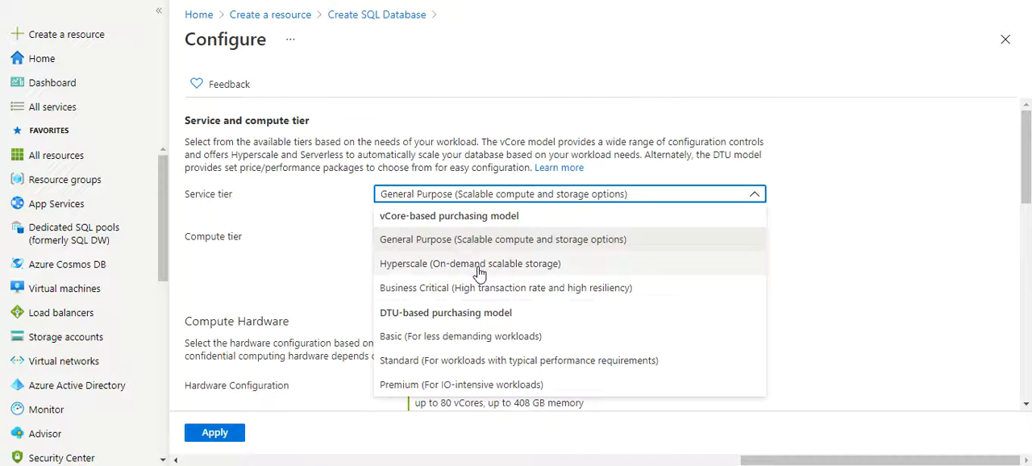
pyautogui.click(449, 344)
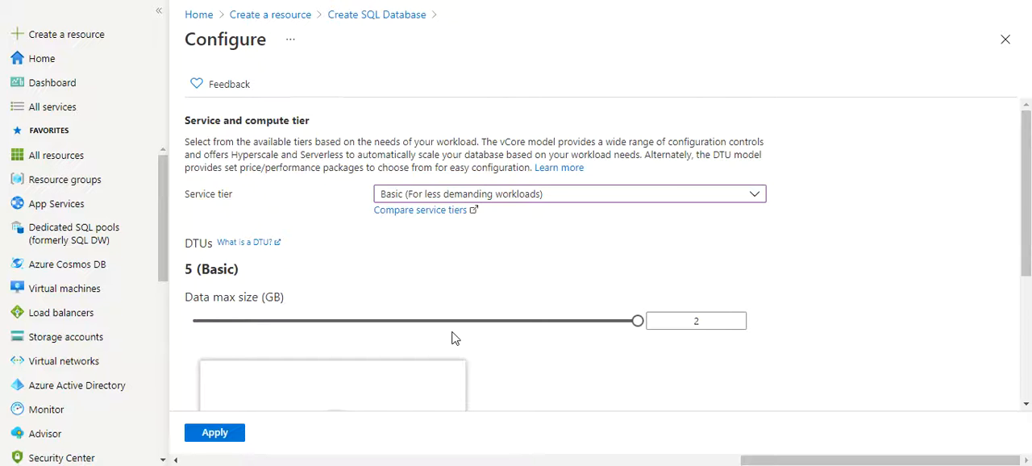
pyautogui.doubleClick(725, 325)
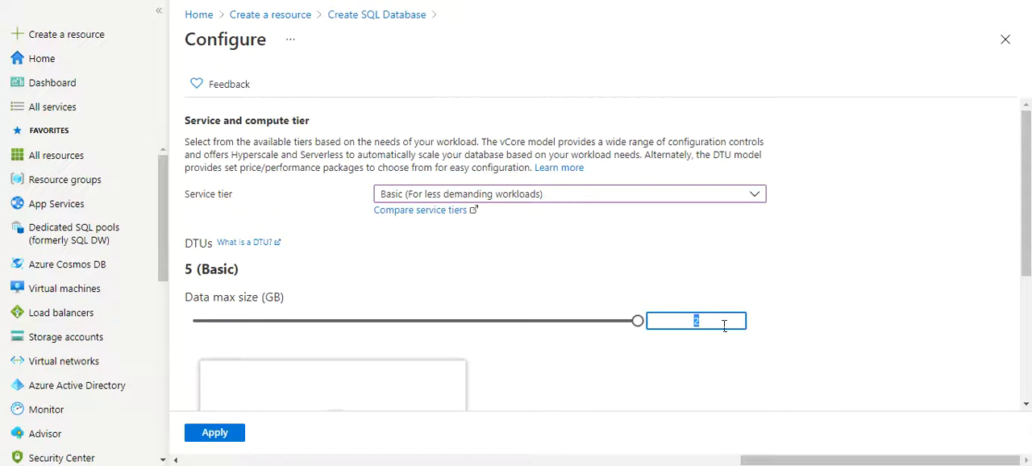
pyautogui.write('5')
pyautogui.moveTo(1028, 224); pyautogui.dragTo(1029, 328)
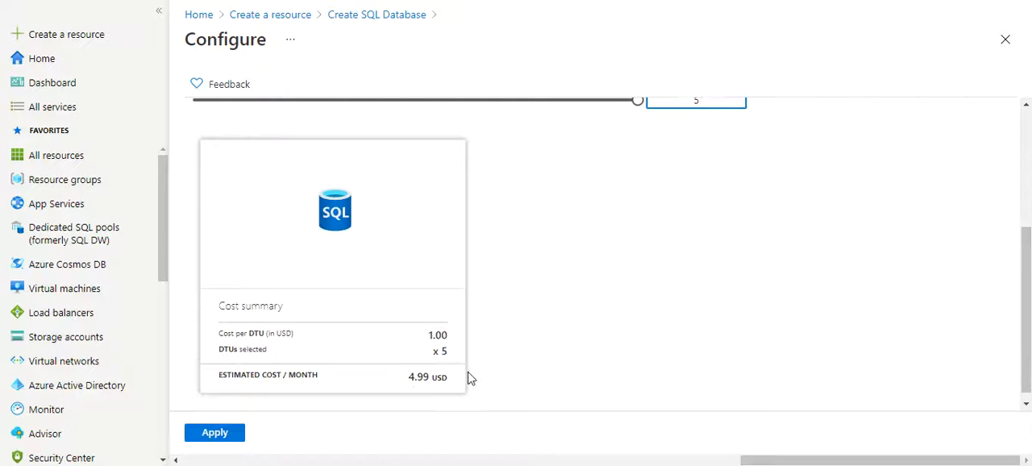
pyautogui.click(217, 438)
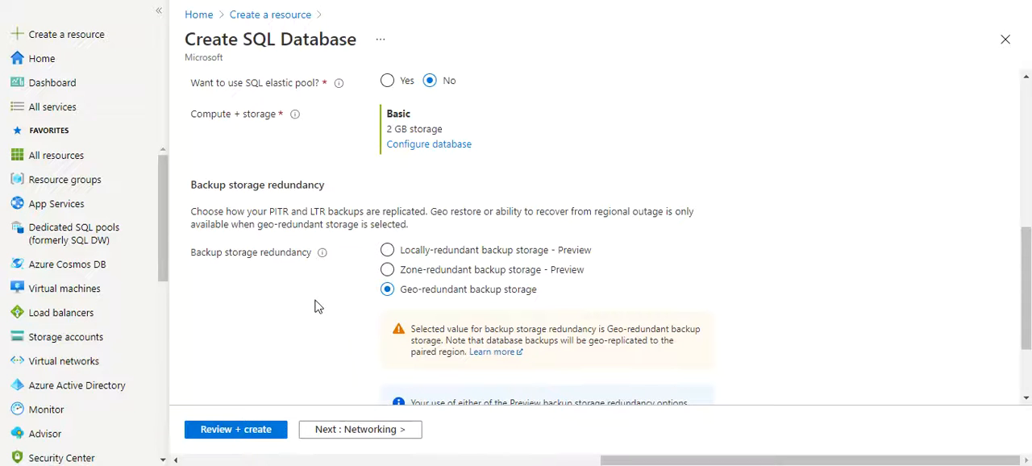
# - Set the server's network connectivity to Public endpoint and allow Azure services and resources to access the server
pyautogui.moveTo(1026, 274); pyautogui.dragTo(1029, 335)
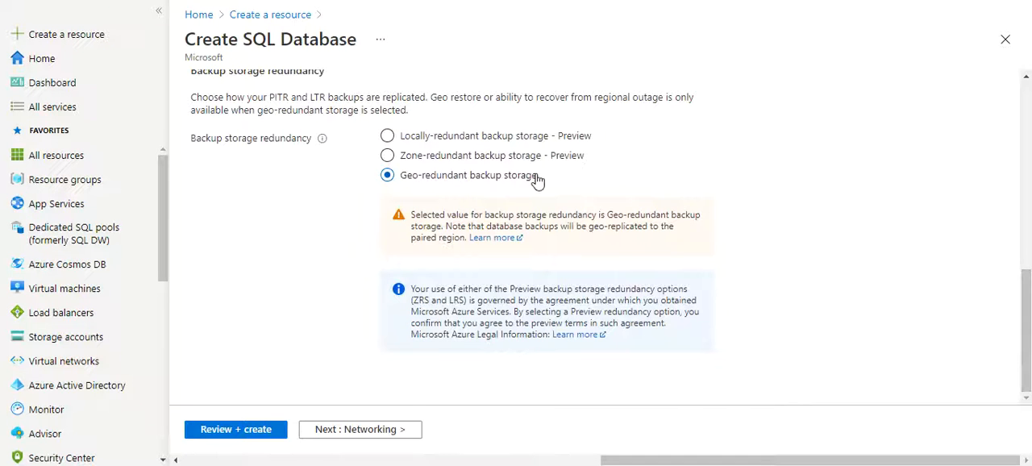
pyautogui.click(349, 434)
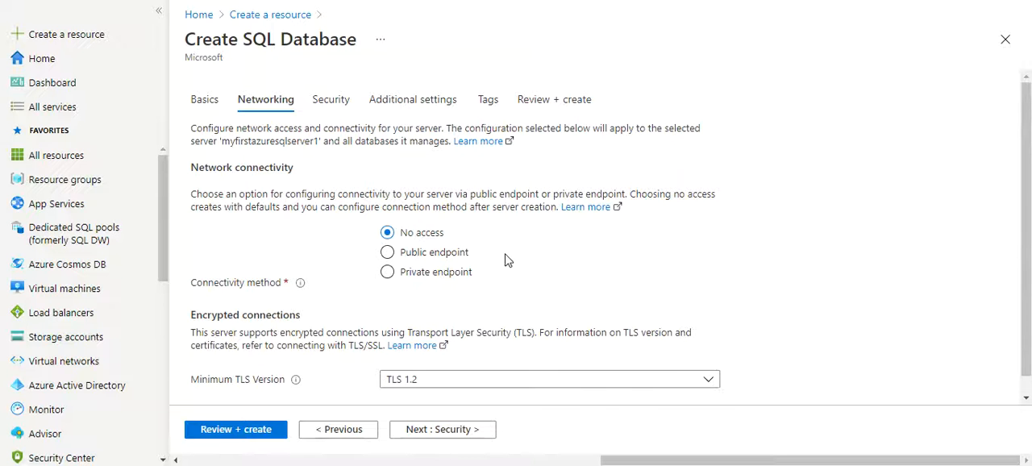
pyautogui.click(438, 258)
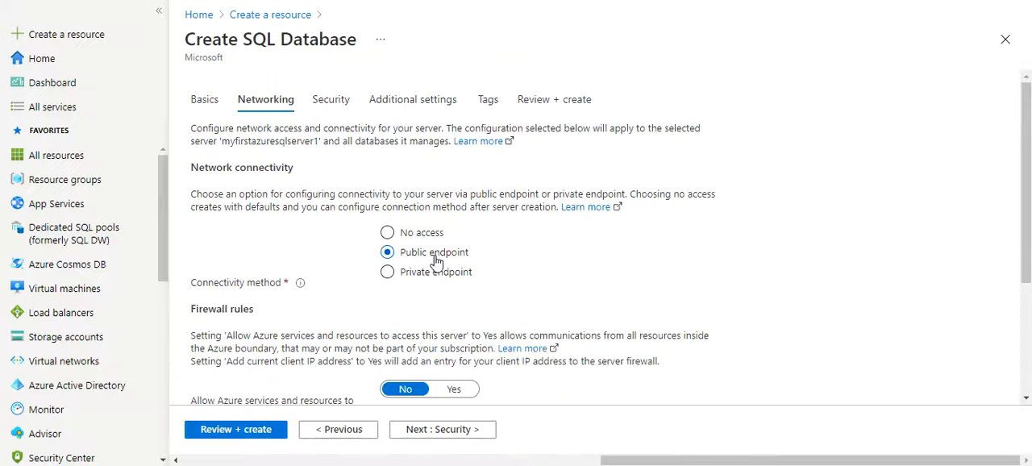
pyautogui.scroll(-3, 1030, 255)
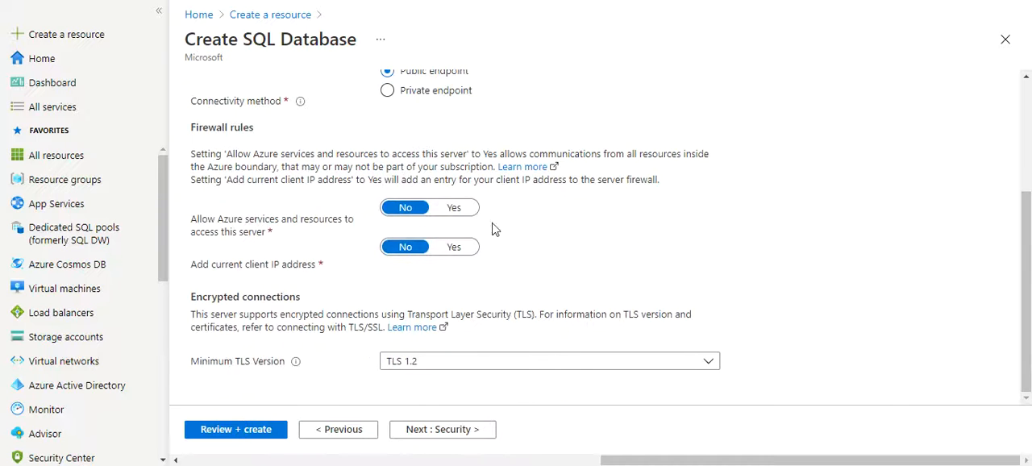
pyautogui.click(455, 210)
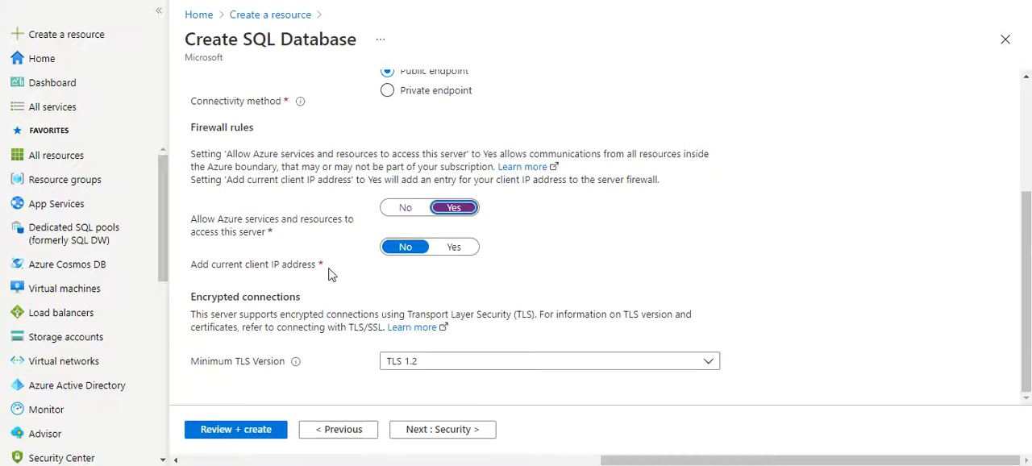
# - Allow the current client IP address through the server firewall and keep Azure Defender for SQL set to Not now
pyautogui.click(468, 251)
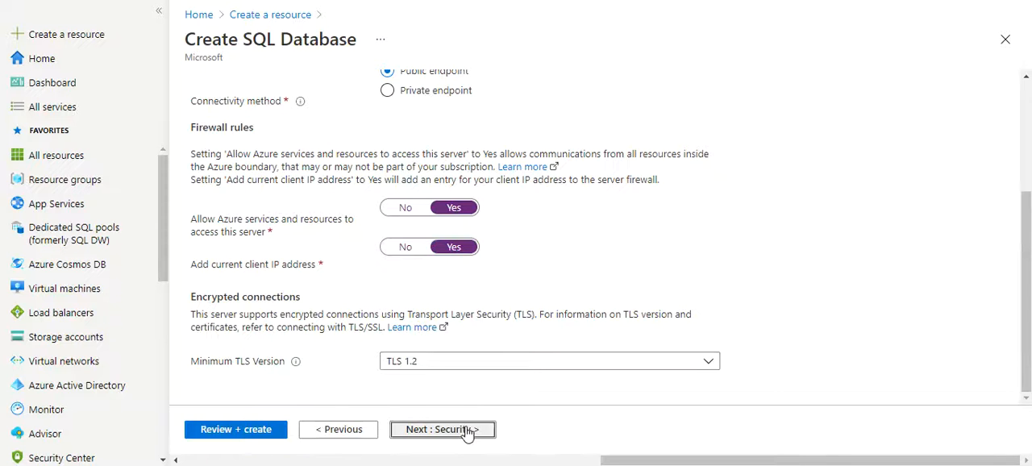
pyautogui.click(466, 431)
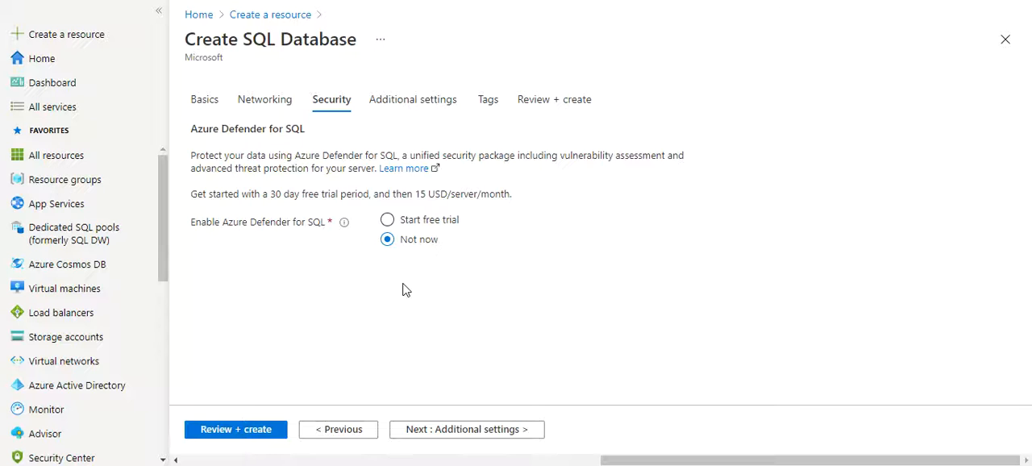
pyautogui.moveTo(216, 193); pyautogui.dragTo(546, 223)
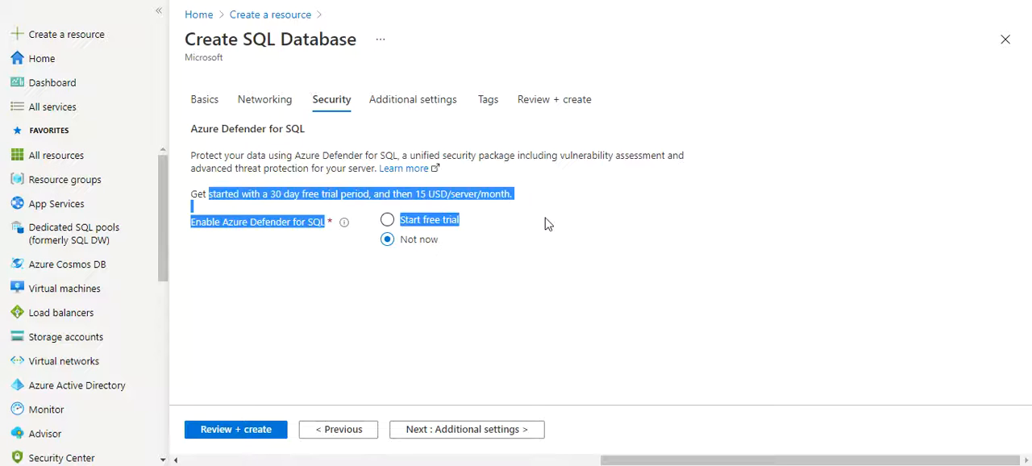
pyautogui.click(469, 432)
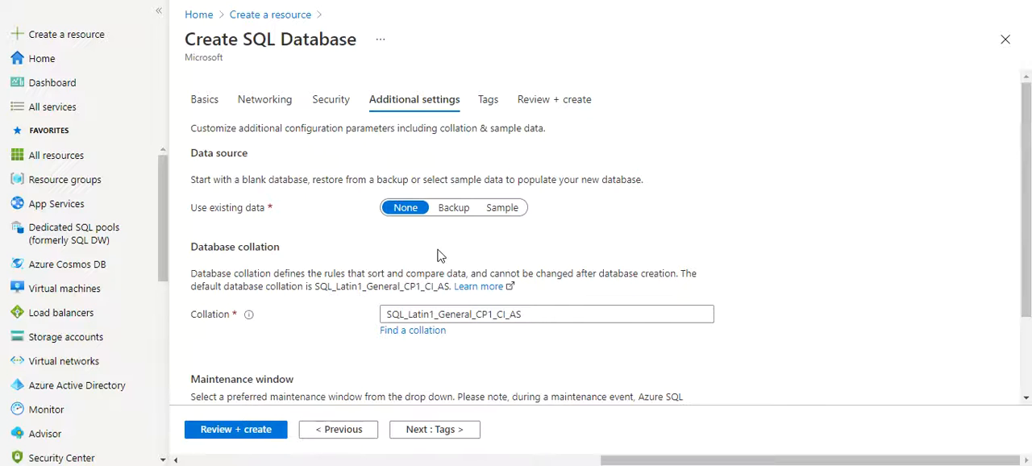
# - Check which backups are available as the database's existing data source
pyautogui.click(457, 209)
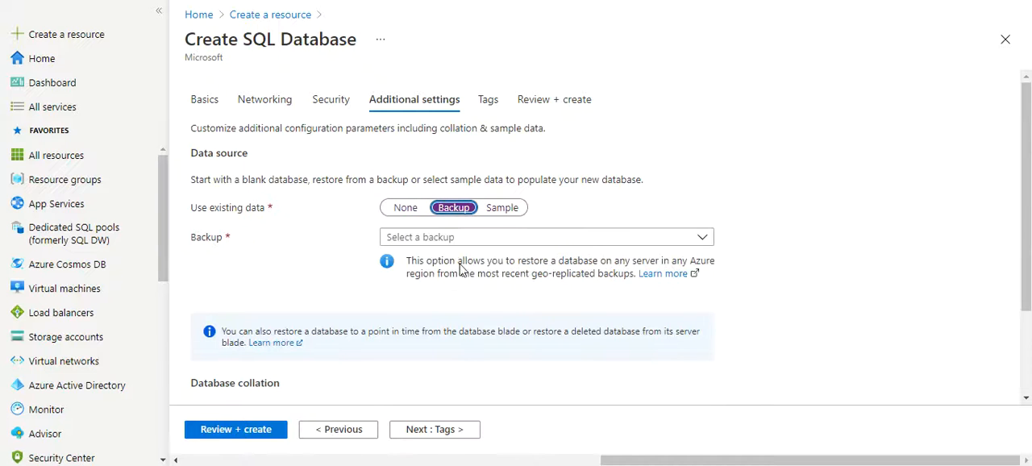
pyautogui.click(458, 239)
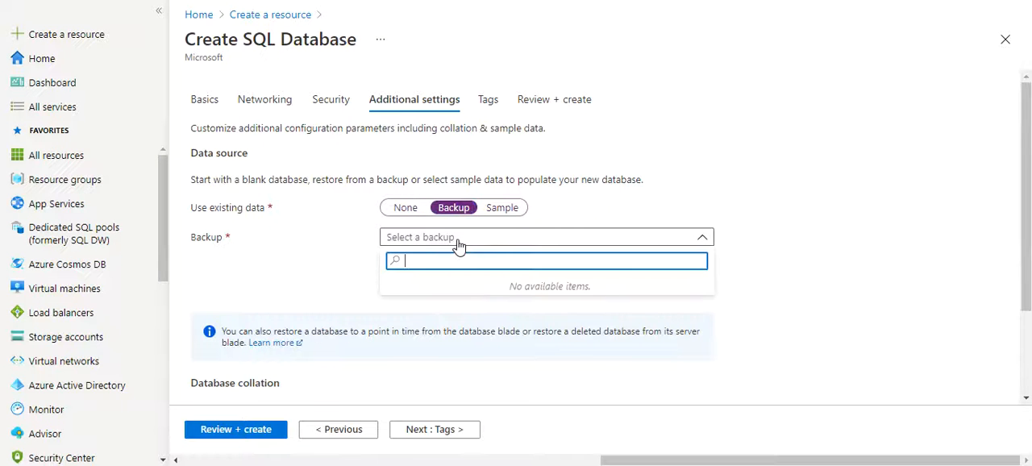
pyautogui.click(309, 282)
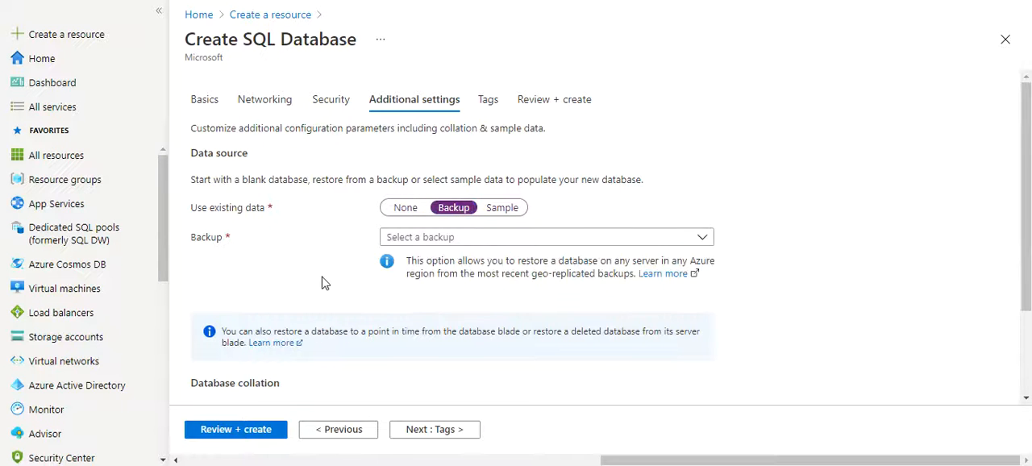
# - Set the database's existing data to Sample and proceed to the final review
pyautogui.click(503, 212)
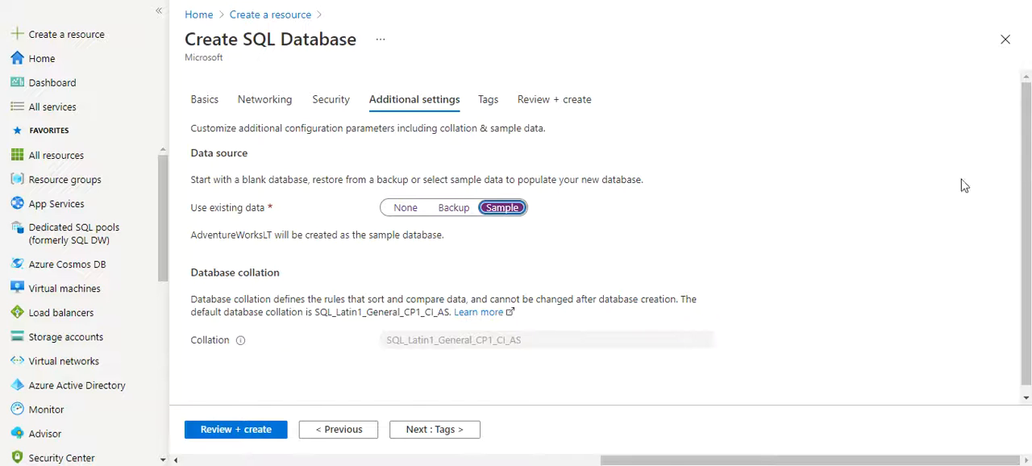
pyautogui.scroll(-1, 1030, 263)
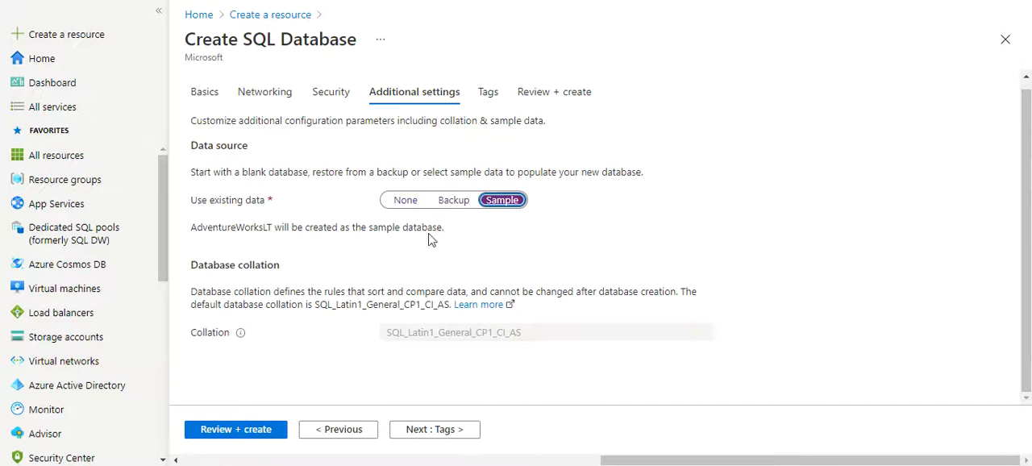
pyautogui.click(252, 435)
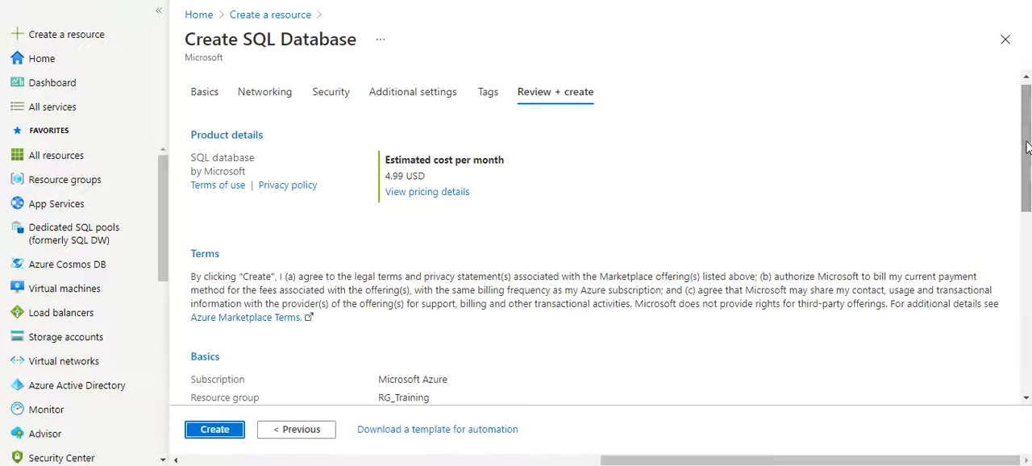
# - Review the basics, networking, security and additional settings in the summary, and create the SQL database
pyautogui.scroll(-2, 1026, 202)
pyautogui.scroll(-1, 1026, 226)
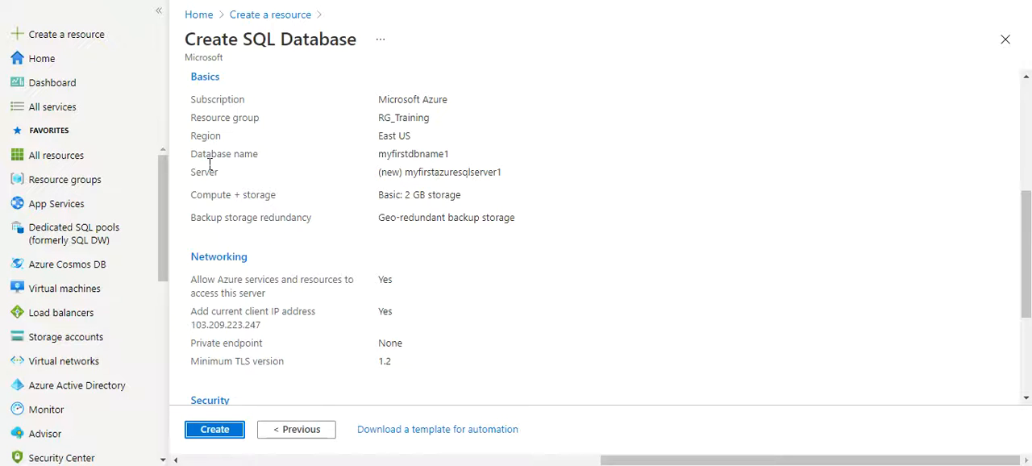
pyautogui.moveTo(382, 159); pyautogui.dragTo(460, 167)
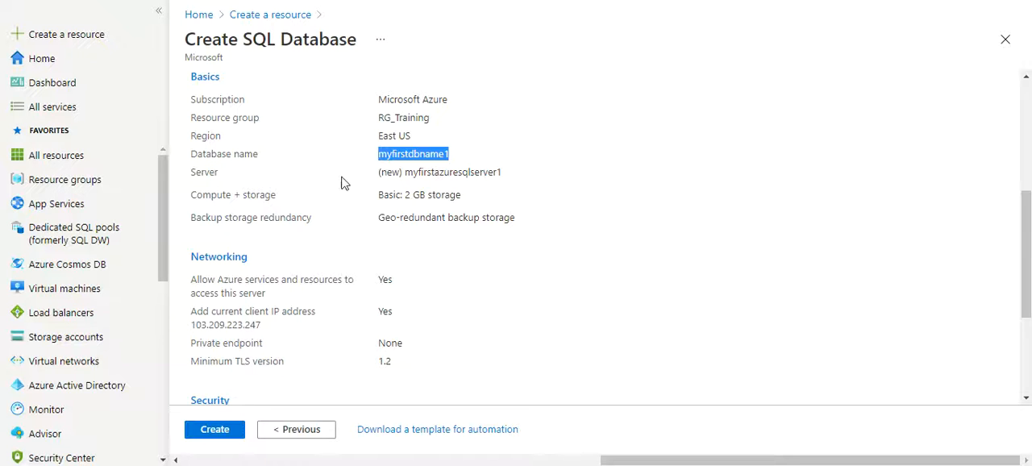
pyautogui.moveTo(379, 178); pyautogui.dragTo(516, 173)
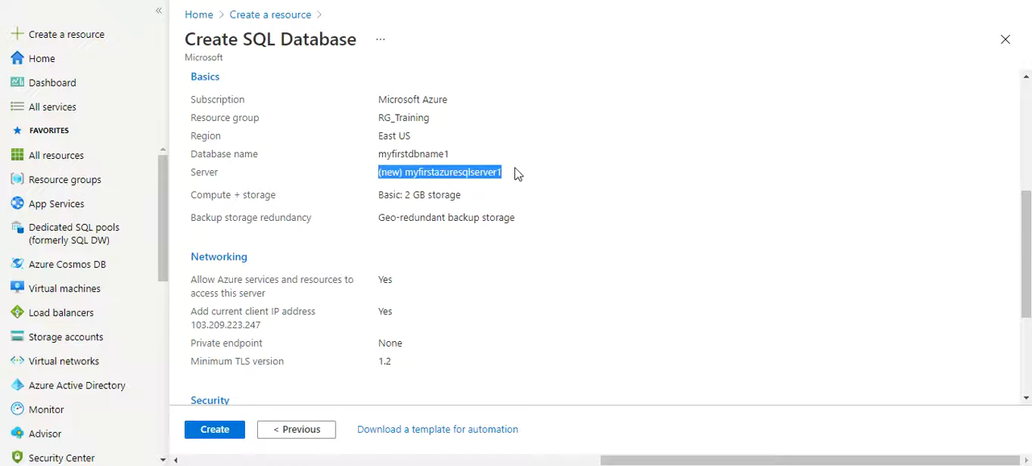
pyautogui.moveTo(376, 197); pyautogui.dragTo(471, 198)
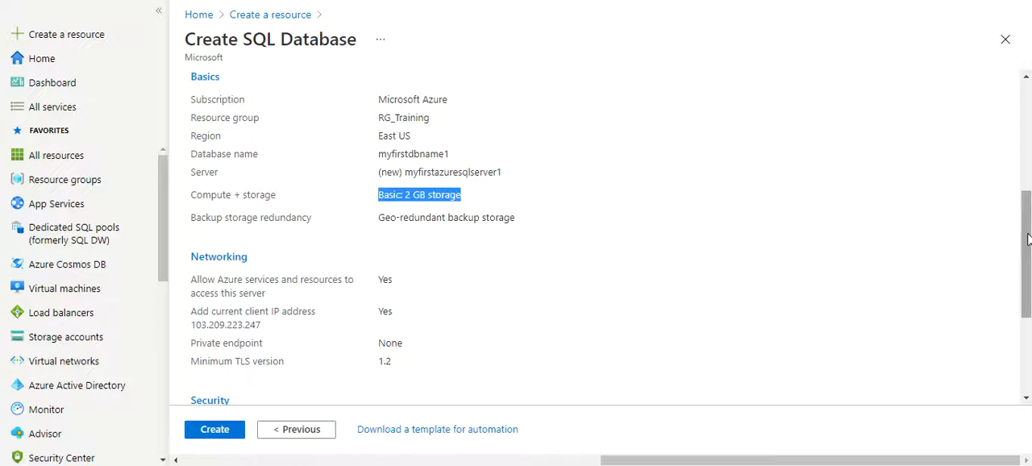
pyautogui.moveTo(1028, 238); pyautogui.dragTo(1029, 287)
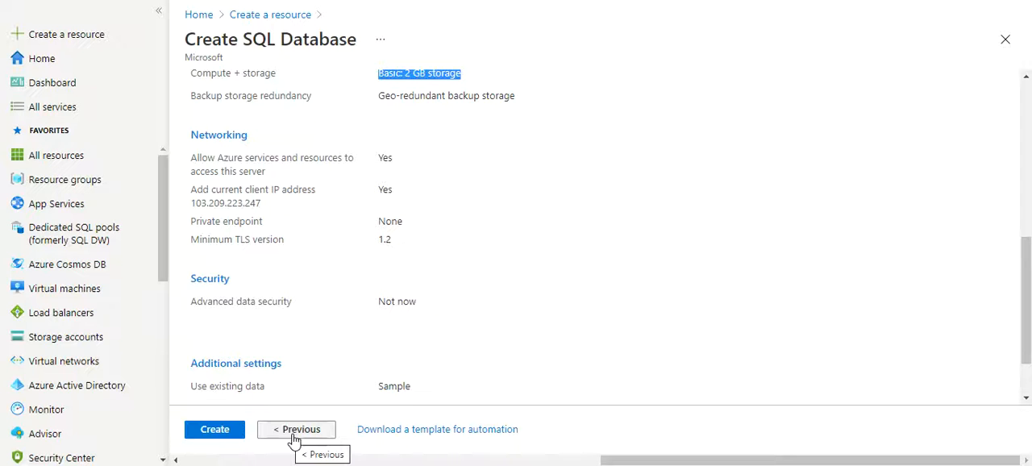
pyautogui.click(214, 435)
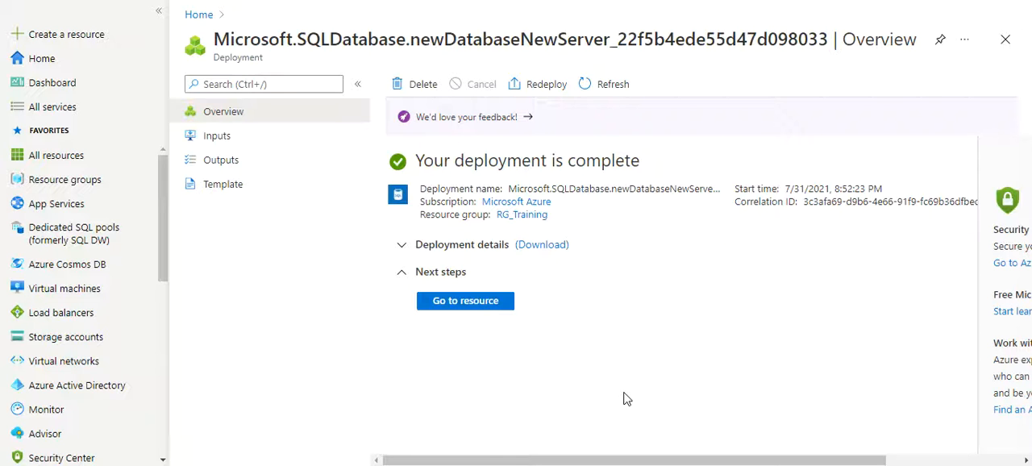
# - Go to the deployed database and examine its essentials, compute utilization and data storage
pyautogui.click(461, 305)
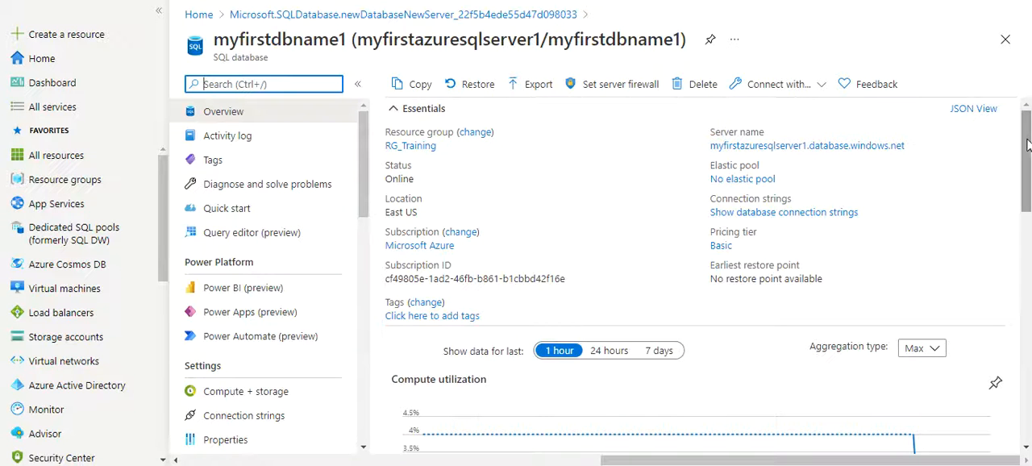
pyautogui.scroll(-1, 1028, 169)
pyautogui.moveTo(1028, 170); pyautogui.dragTo(1028, 204)
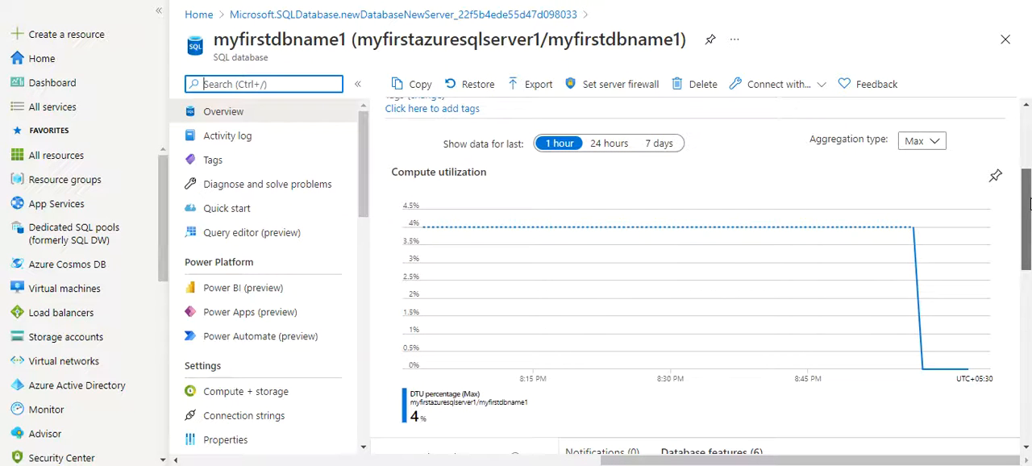
pyautogui.moveTo(1028, 204); pyautogui.dragTo(1028, 299)
pyautogui.click(590, 139)
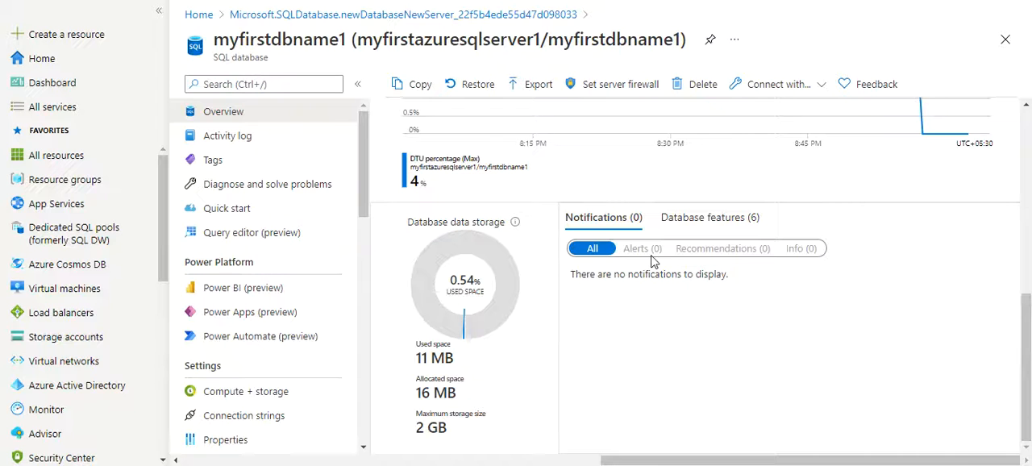
# - Examine the list of database features and their configuration status on the database overview
pyautogui.click(702, 216)
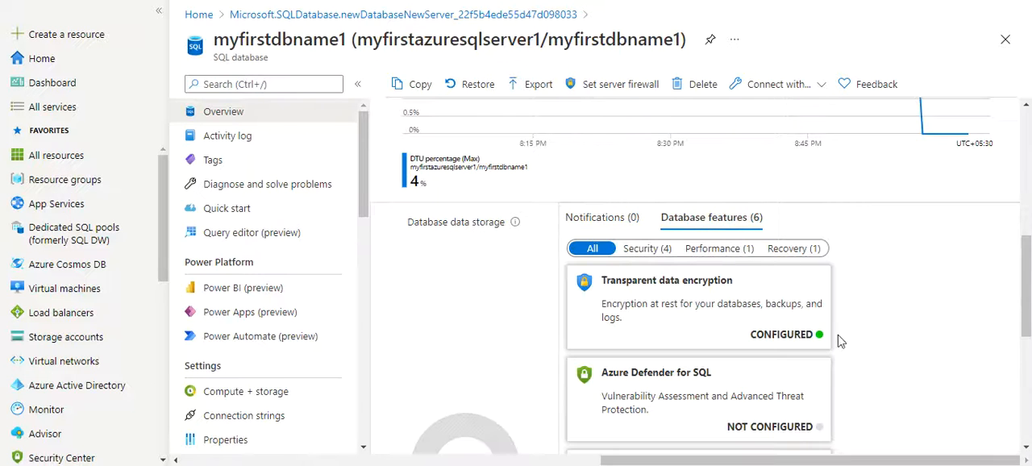
pyautogui.scroll(-1, 1027, 292)
pyautogui.scroll(-3, 1027, 292)
pyautogui.scroll(-1, 1028, 292)
pyautogui.scroll(7, 1028, 287)
pyautogui.scroll(-5, 1028, 287)
pyautogui.scroll(3, 1028, 281)
pyautogui.moveTo(1027, 281); pyautogui.dragTo(1025, 371)
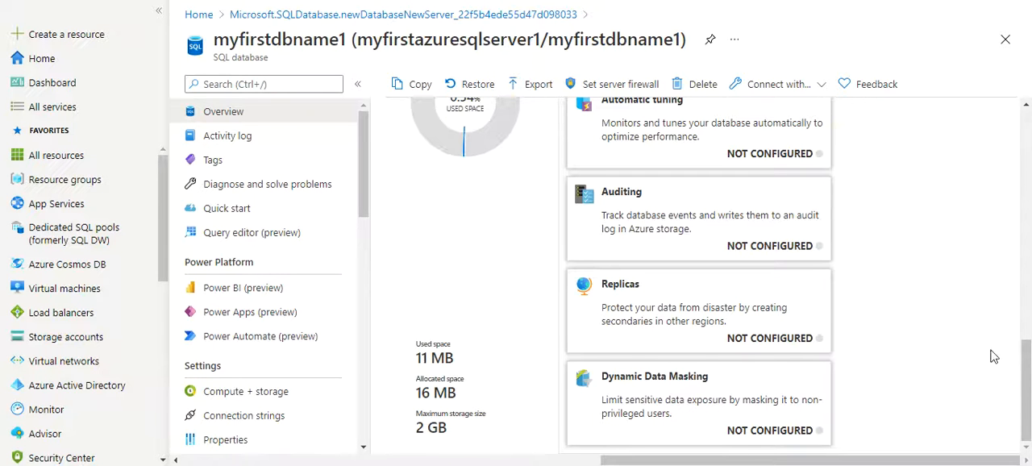
pyautogui.moveTo(1026, 397); pyautogui.dragTo(1026, 168)
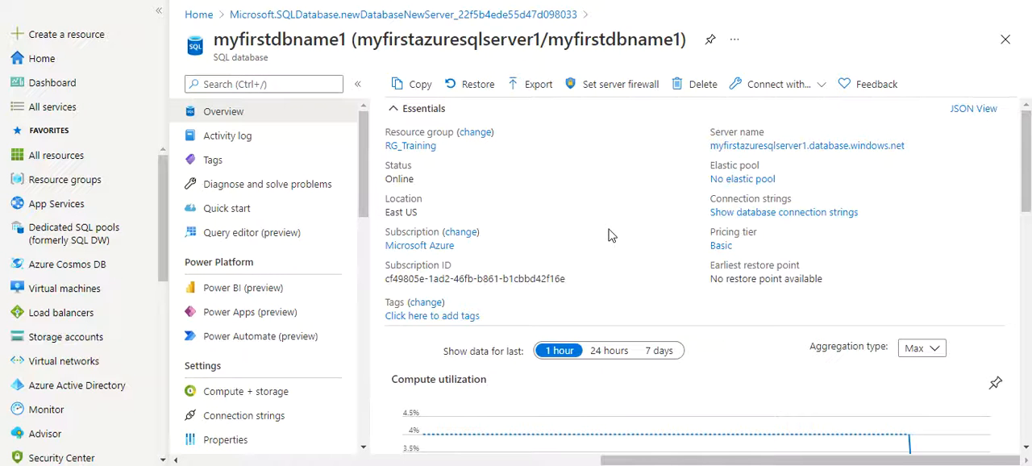
# - Open the database's query editor and log in with SQL server authentication by entering the admin password
pyautogui.click(245, 239)
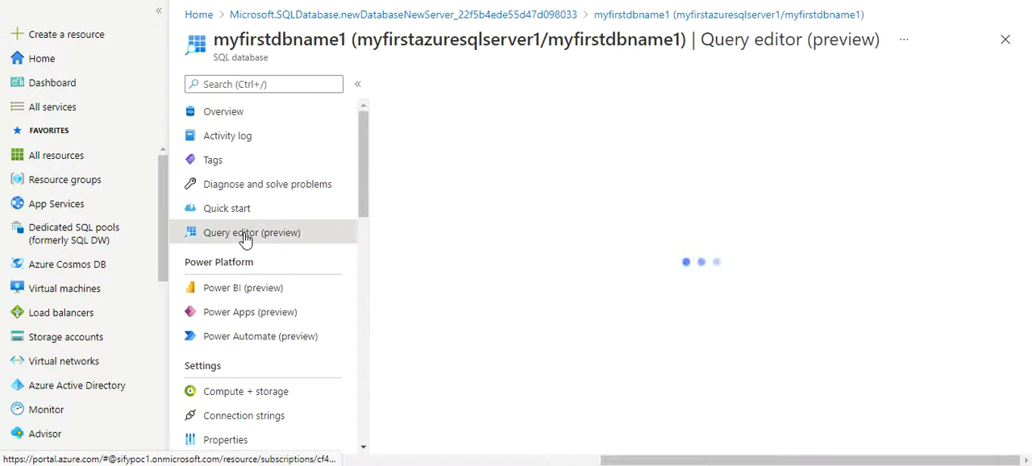
pyautogui.click(520, 380)
pyautogui.write('***')
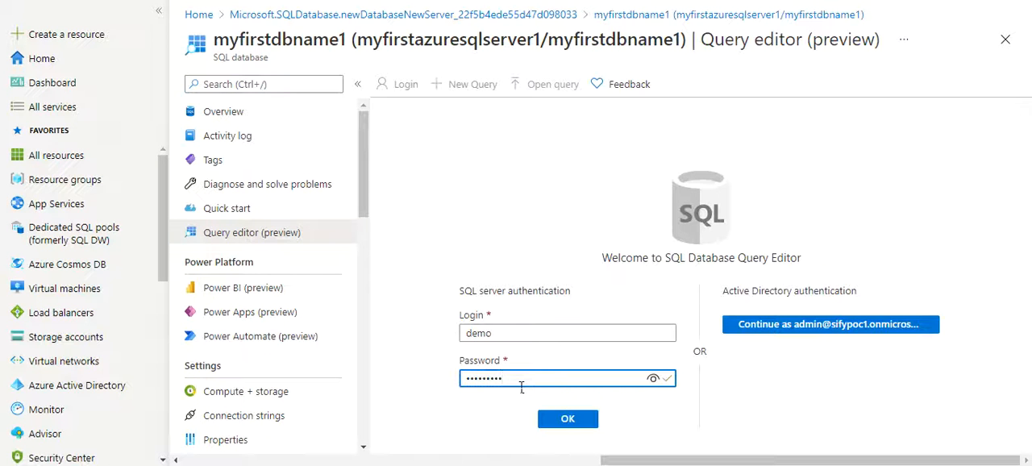
pyautogui.click(574, 420)
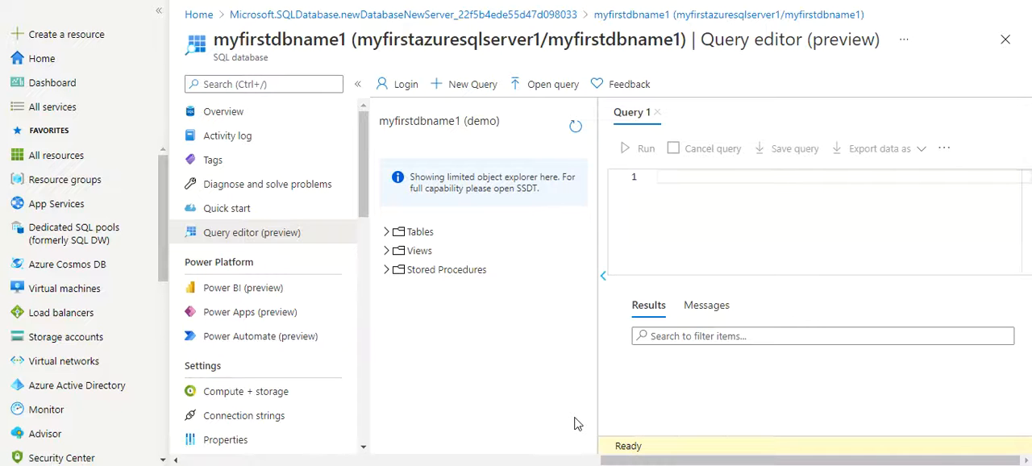
# - List the database's tables and run the query Select * from [SalesLT].[Customer]
pyautogui.click(388, 233)
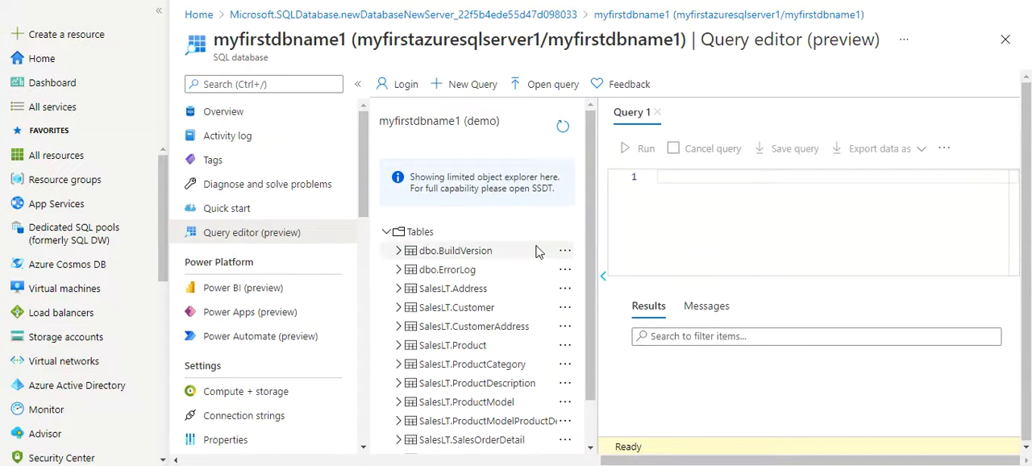
pyautogui.moveTo(591, 196); pyautogui.dragTo(594, 278)
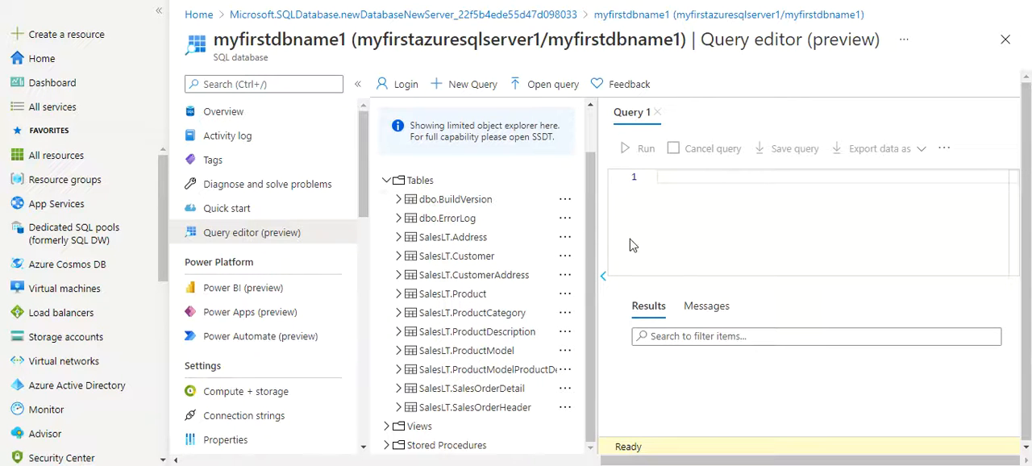
pyautogui.write('ele')
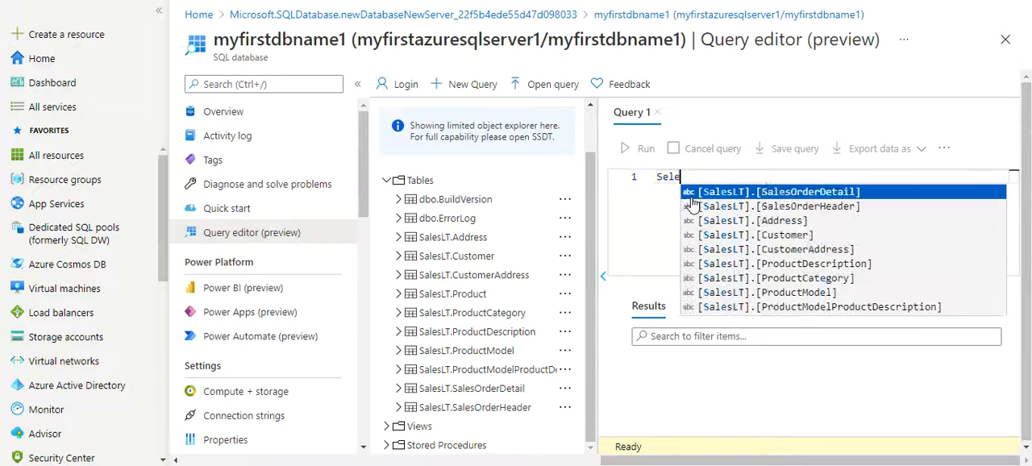
pyautogui.write('ct * from')
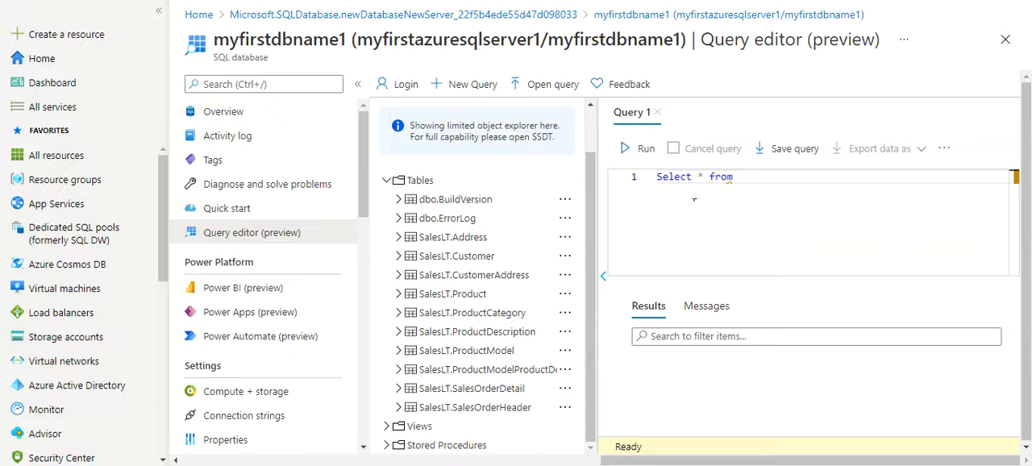
pyautogui.write(' cust')
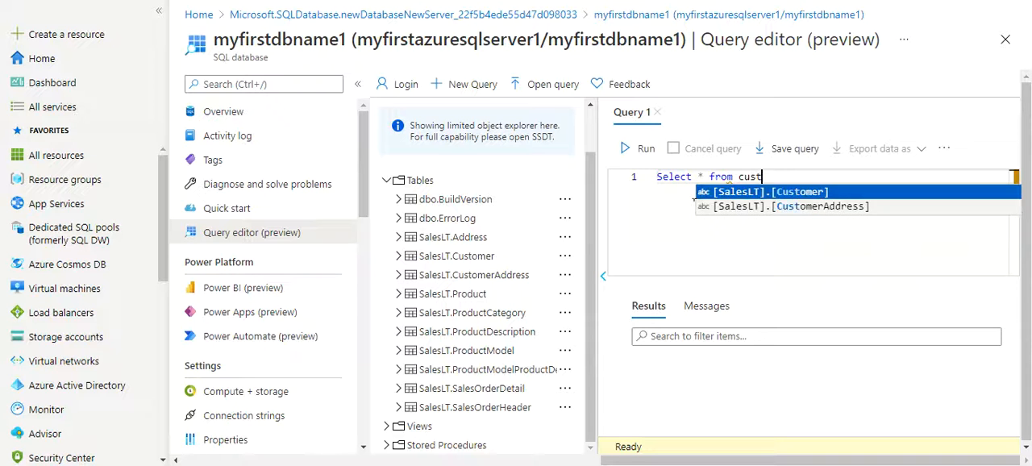
pyautogui.press('Return')
pyautogui.click(642, 150)
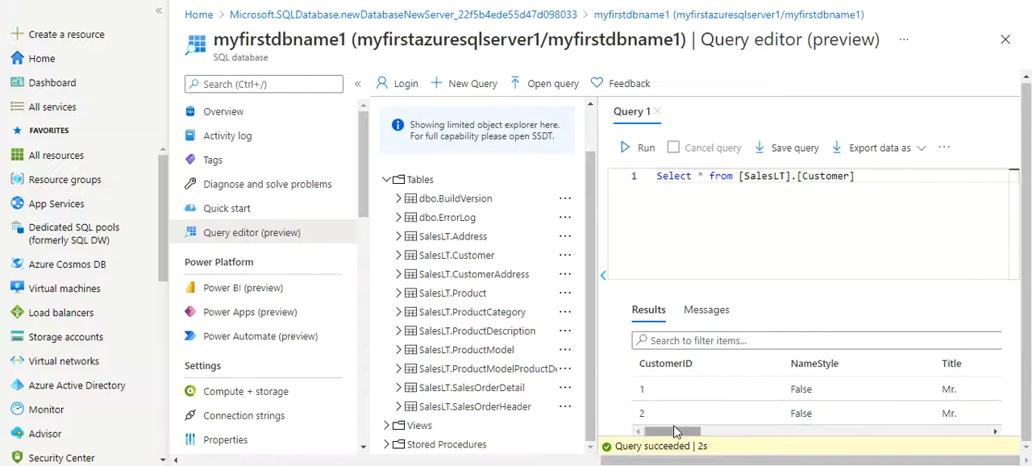
# - Look through the customer query's results and messages, then collapse the list of tables
pyautogui.click(996, 432)
pyautogui.click(995, 432)
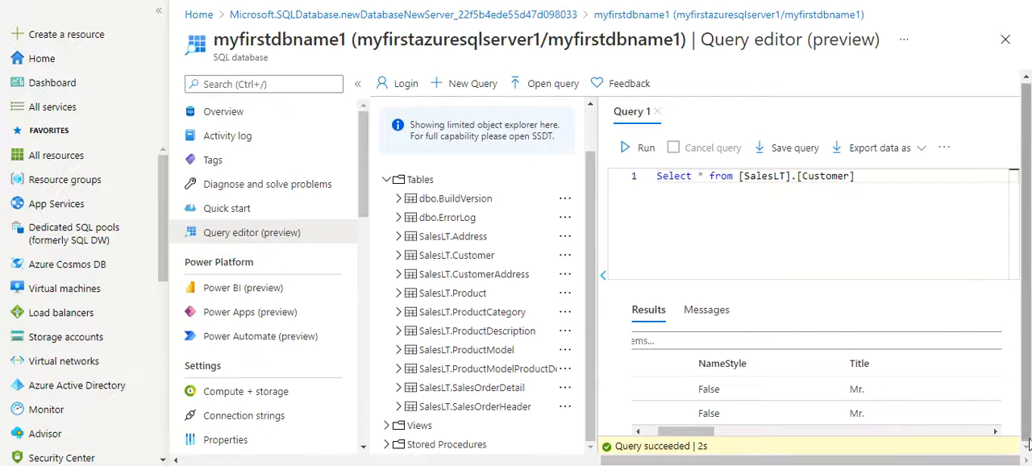
pyautogui.moveTo(1020, 240); pyautogui.dragTo(925, 295)
pyautogui.click(925, 295)
pyautogui.click(707, 310)
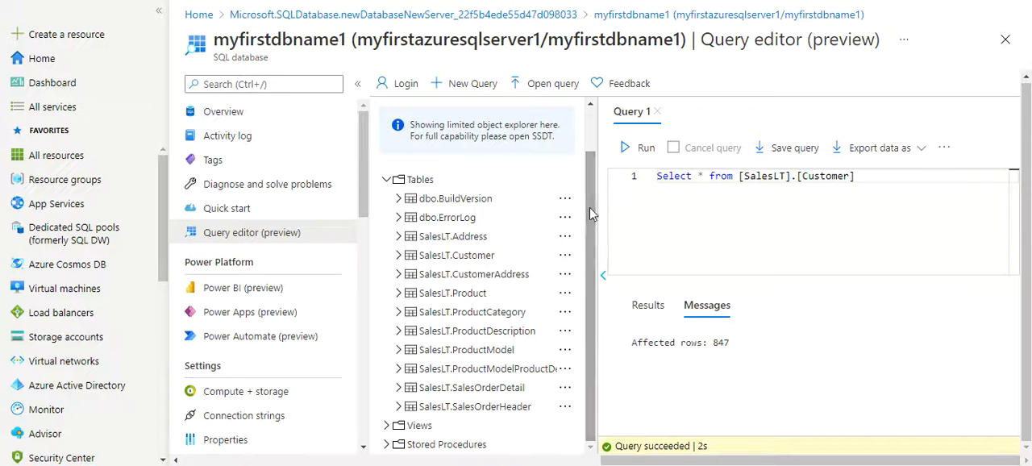
pyautogui.moveTo(590, 208); pyautogui.dragTo(588, 127)
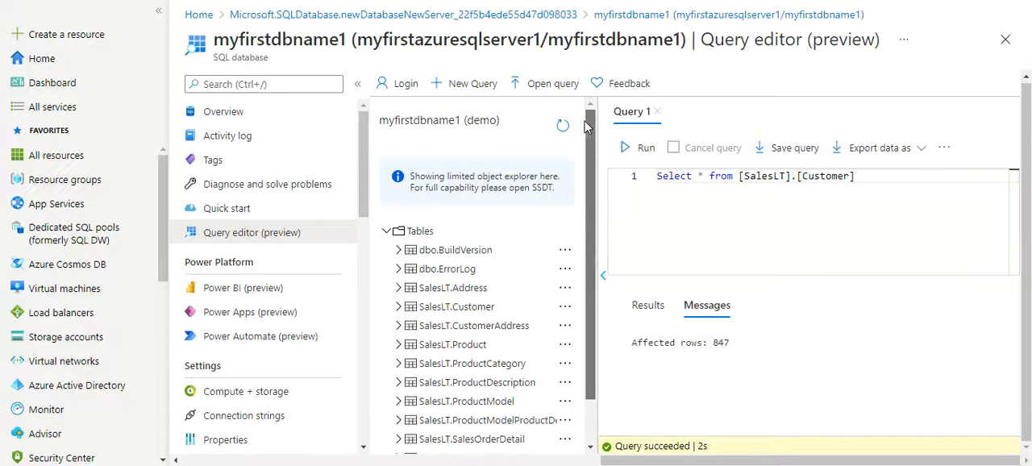
pyautogui.click(388, 232)
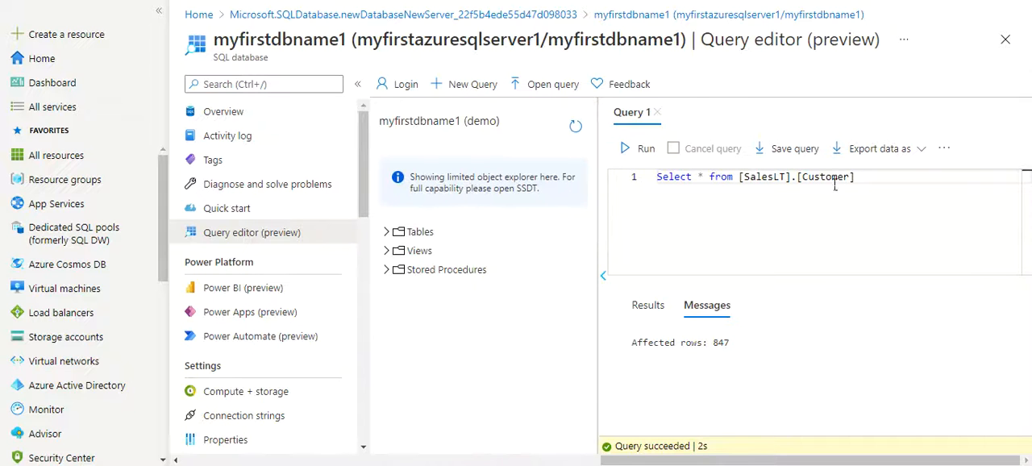
# - Replace the query with Create table test ( name varchar(200)) and run it
pyautogui.moveTo(878, 183); pyautogui.dragTo(650, 178)
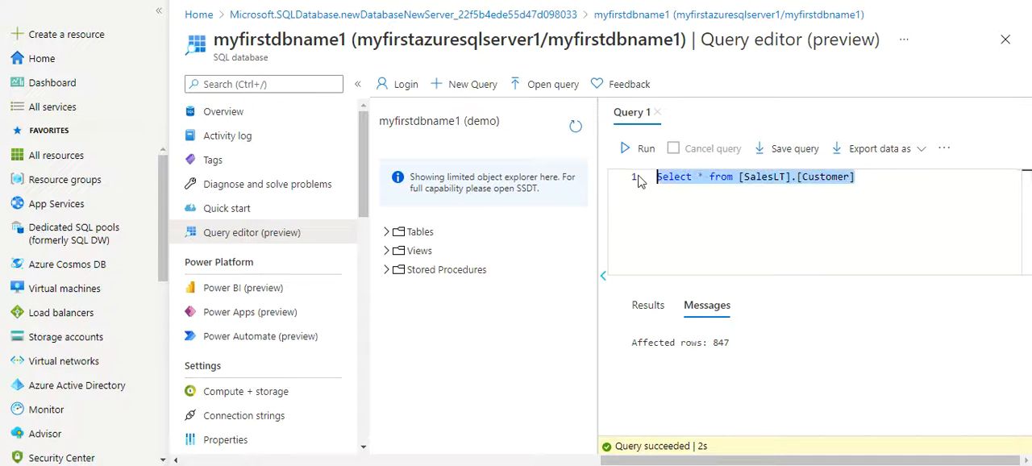
pyautogui.press('Delete')
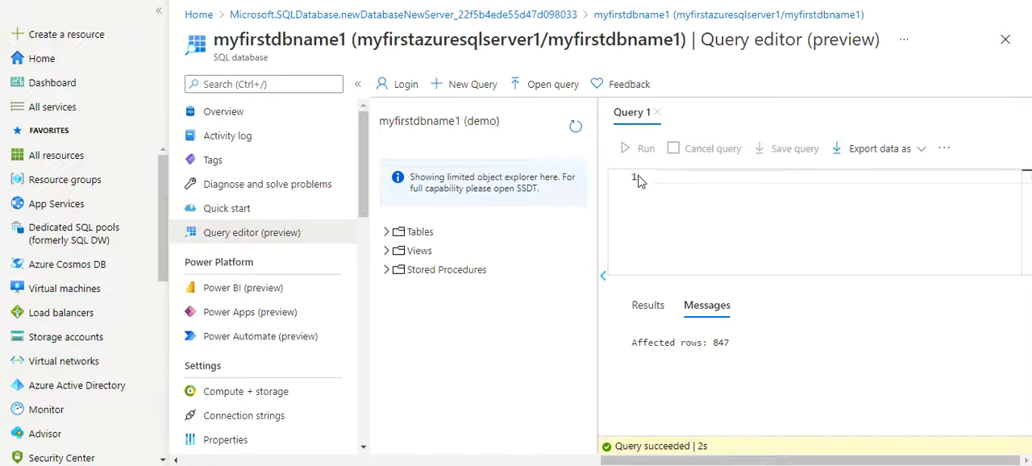
pyautogui.write('Create table test ( ')
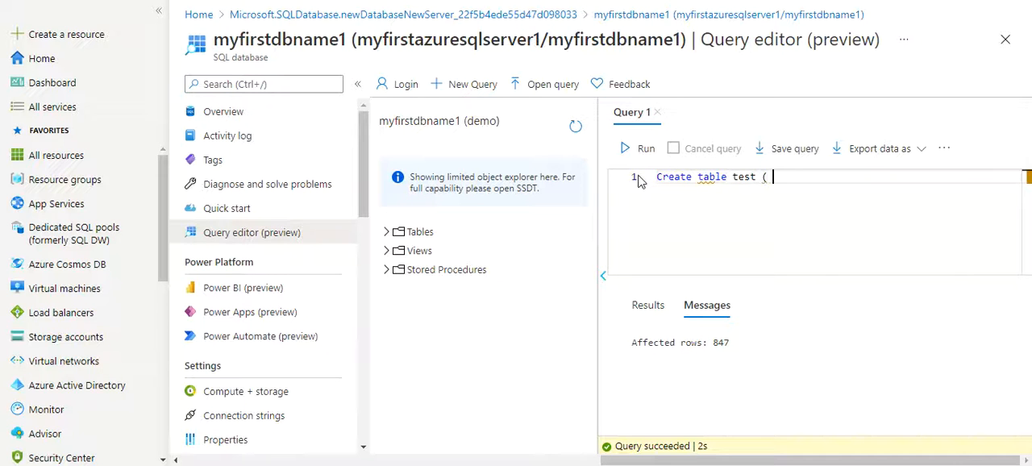
pyautogui.write('name varchar(200)')
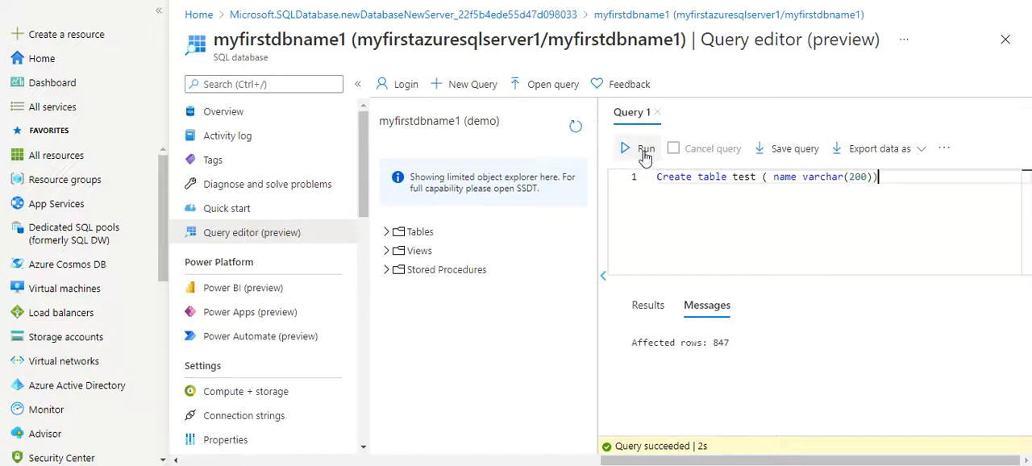
pyautogui.click(645, 153)
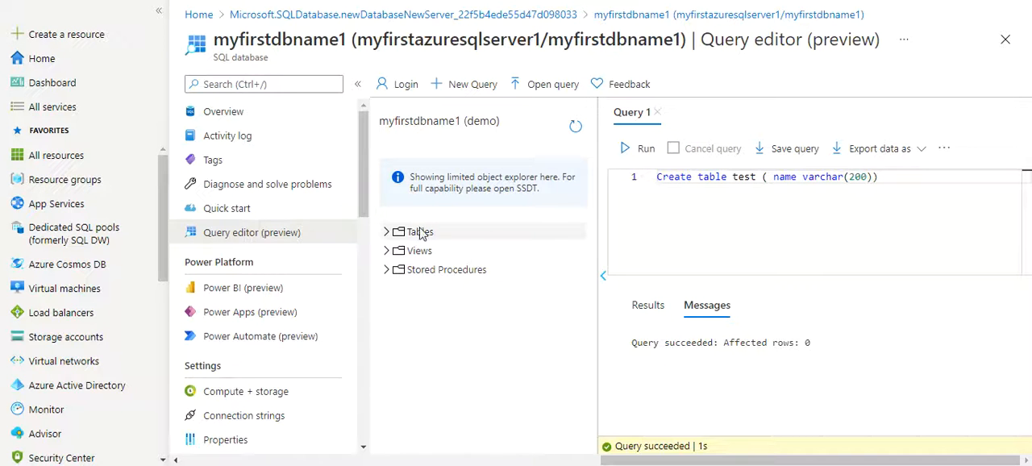
# - Refresh the database's object list and look through its tables for the new test table
pyautogui.click(388, 231)
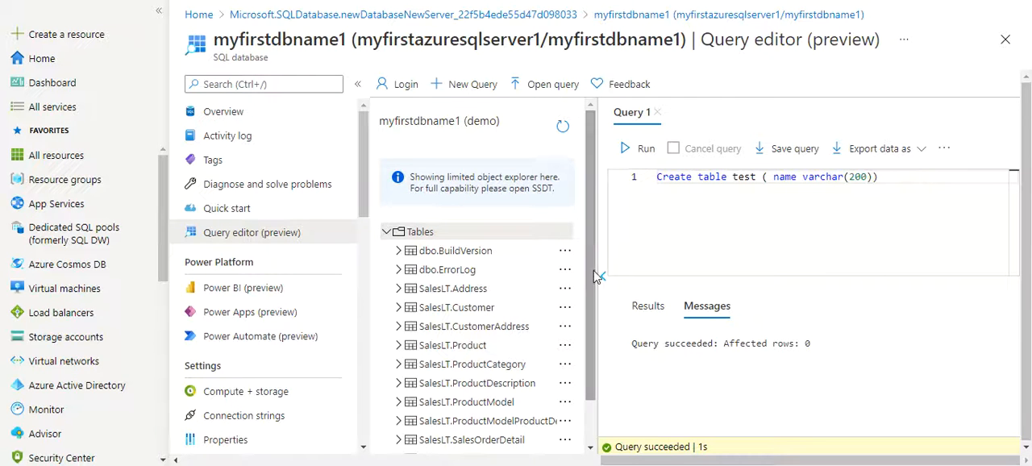
pyautogui.scroll(-1, 591, 347)
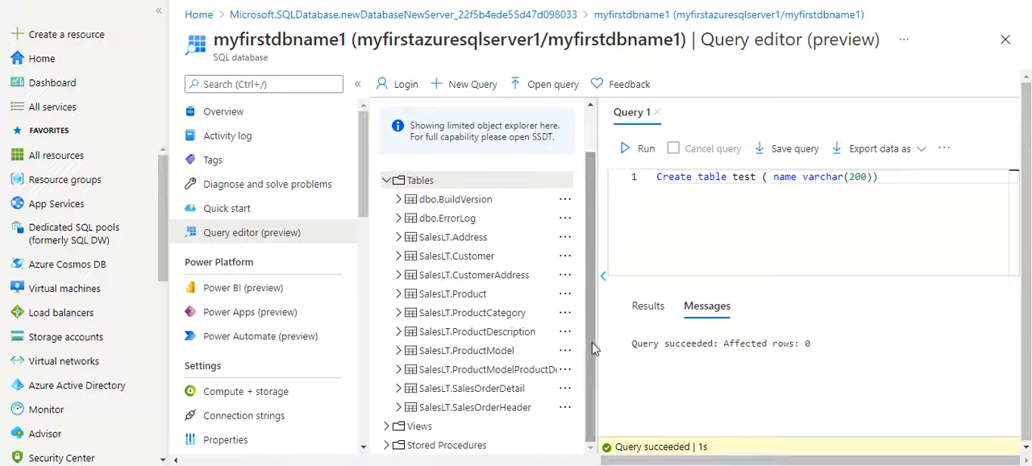
pyautogui.scroll(1, 592, 196)
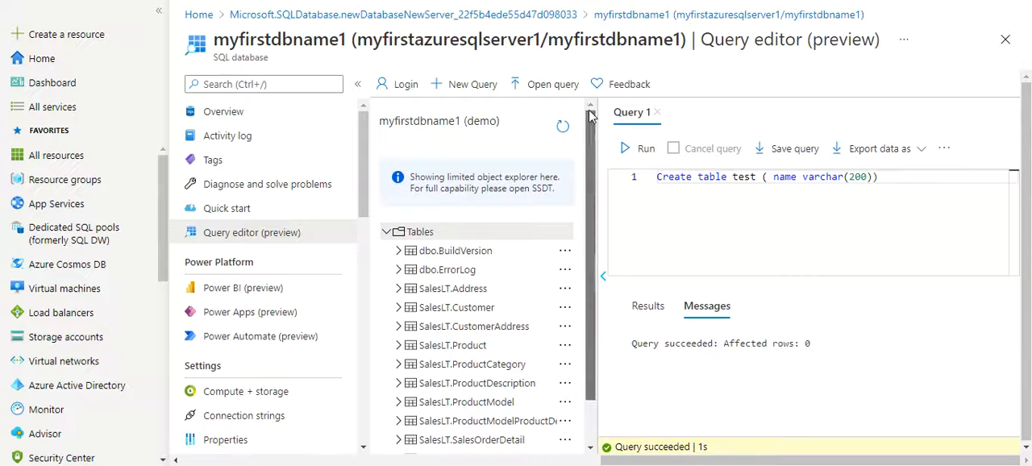
pyautogui.click(575, 124)
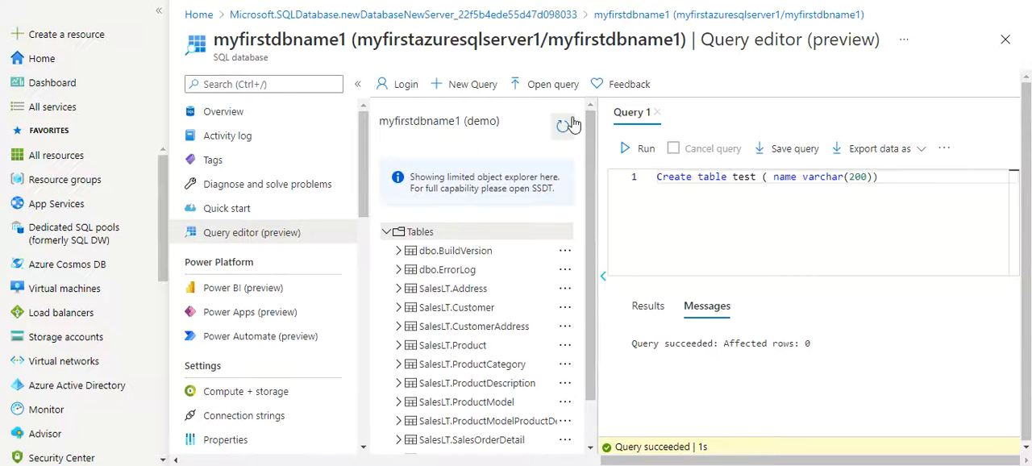
pyautogui.click(386, 231)
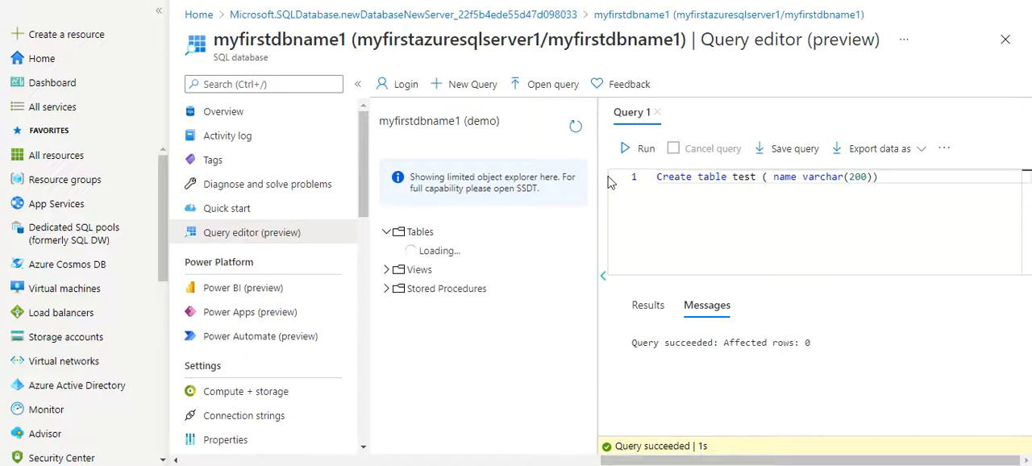
pyautogui.scroll(-1, 595, 228)
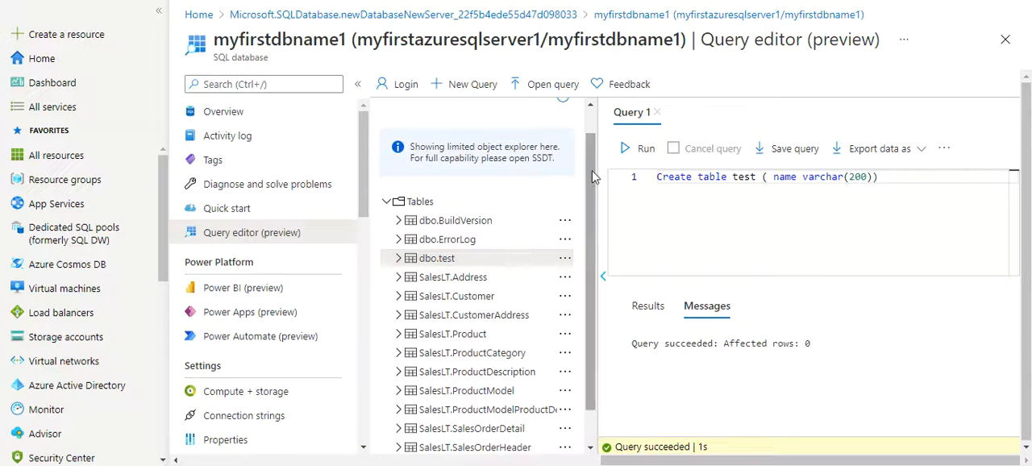
pyautogui.moveTo(594, 176); pyautogui.dragTo(591, 206)
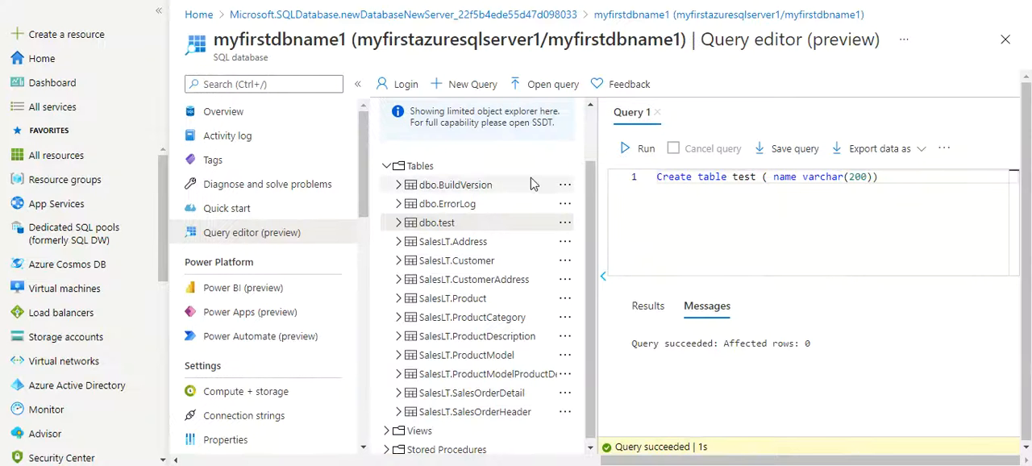
# - Return to the overview of myfirstdbname1, discarding the unsaved query edits, and copy the server name
pyautogui.click(327, 17)
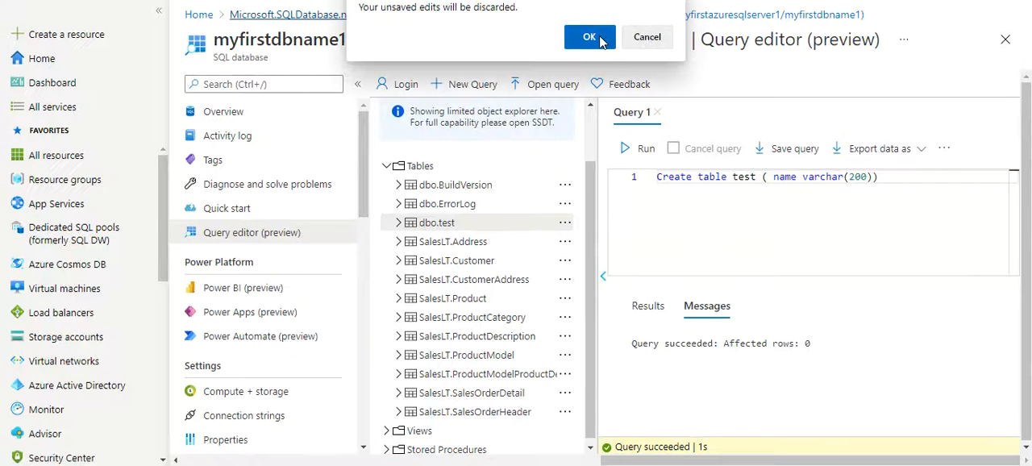
pyautogui.click(650, 37)
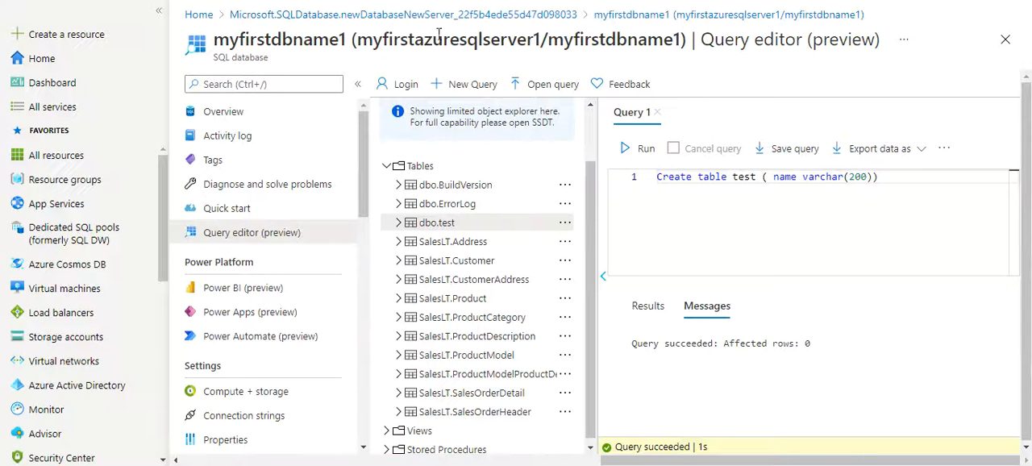
pyautogui.click(641, 18)
pyautogui.click(648, 35)
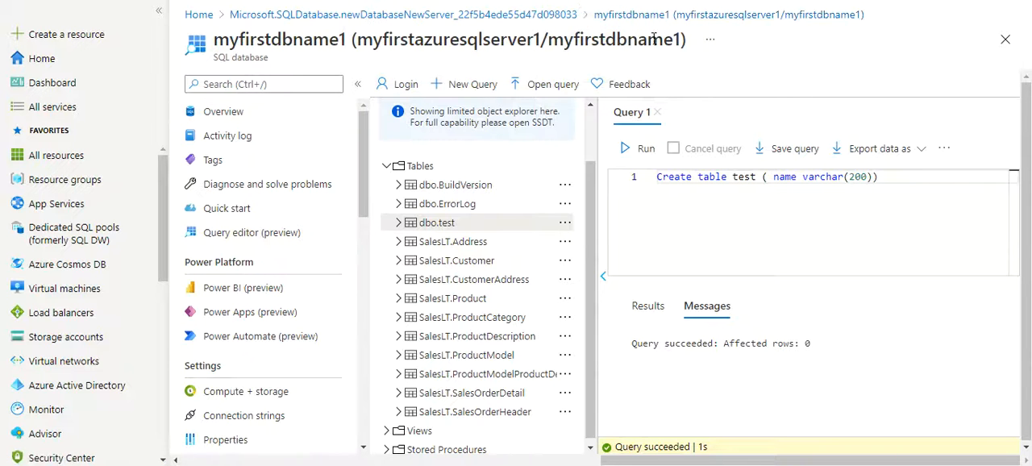
pyautogui.click(623, 18)
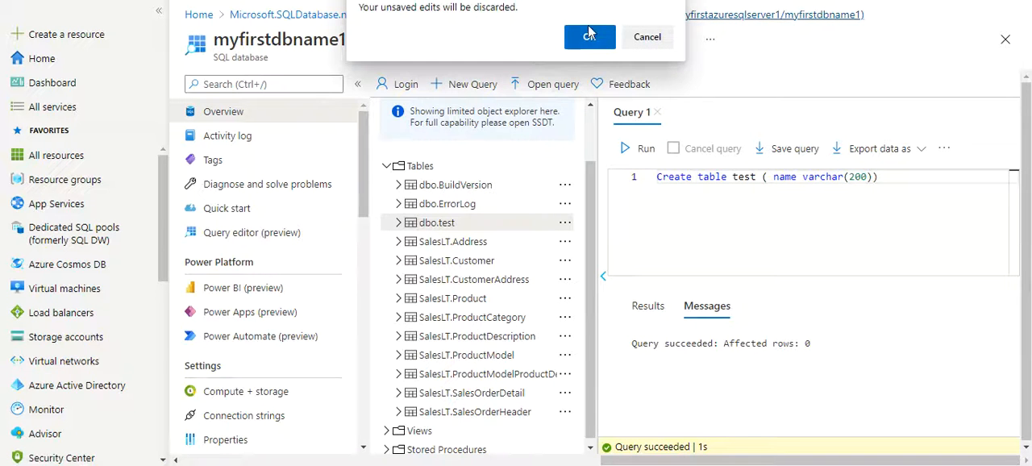
pyautogui.click(593, 32)
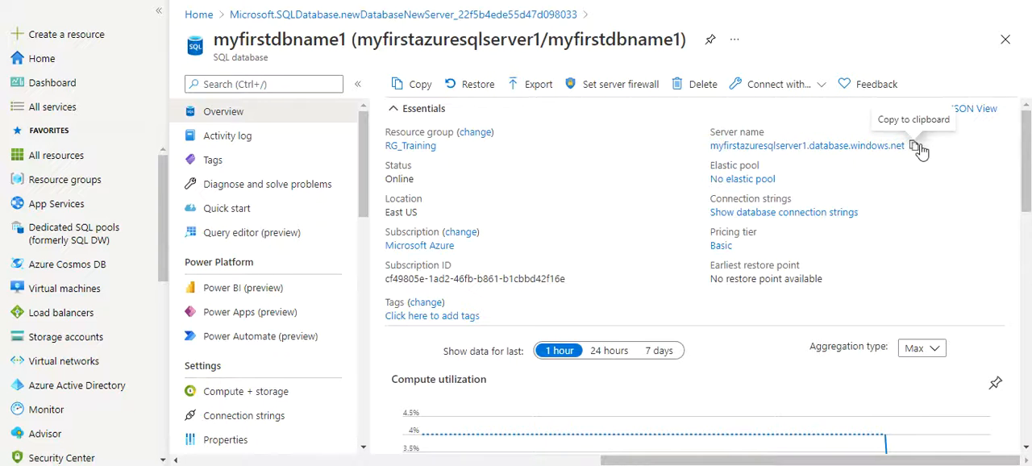
pyautogui.click(917, 147)
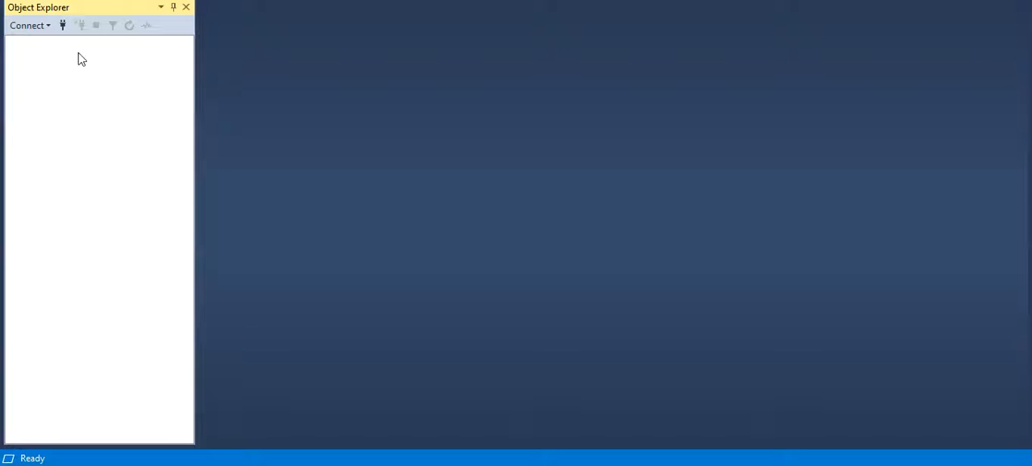
# - Switch to SQL Server Management Studio and set up a connection to myfirstazuresqlserver1.database.windows.net using SQL Server Authentication
pyautogui.click(63, 27)
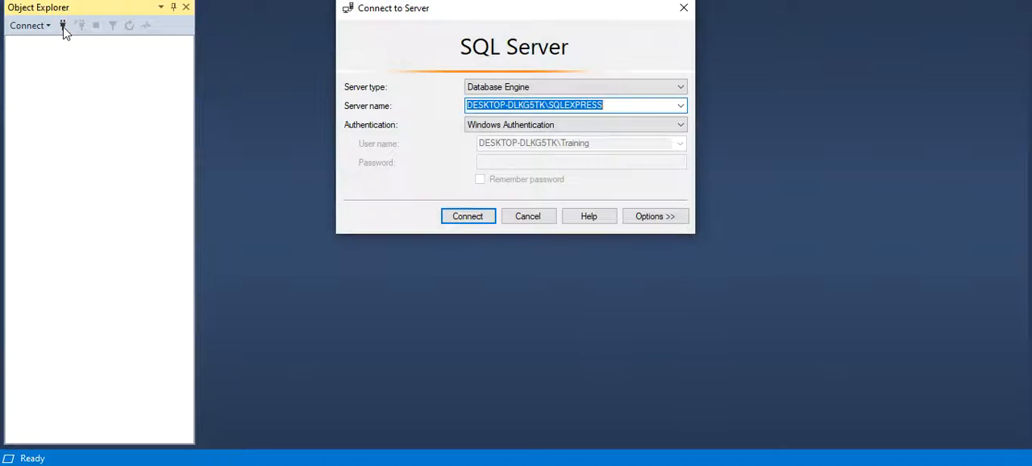
pyautogui.hotkey('ctrl', 'v')
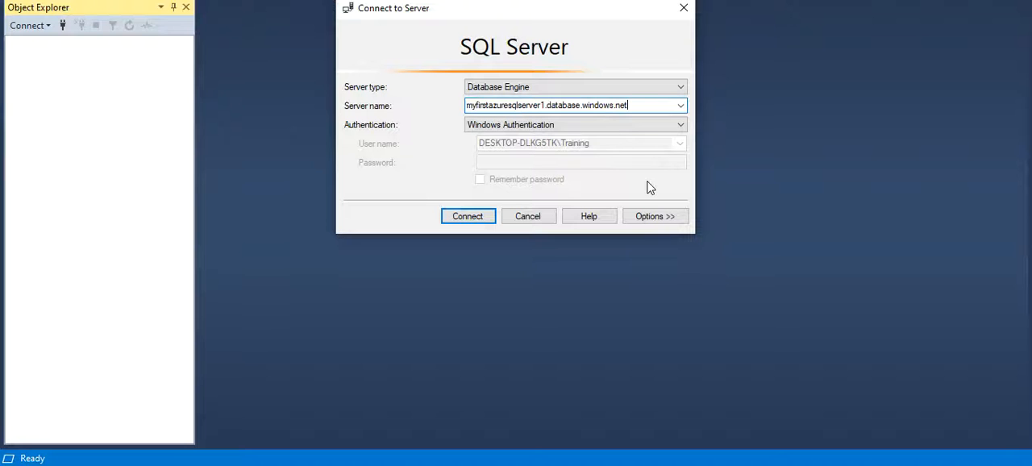
pyautogui.click(528, 128)
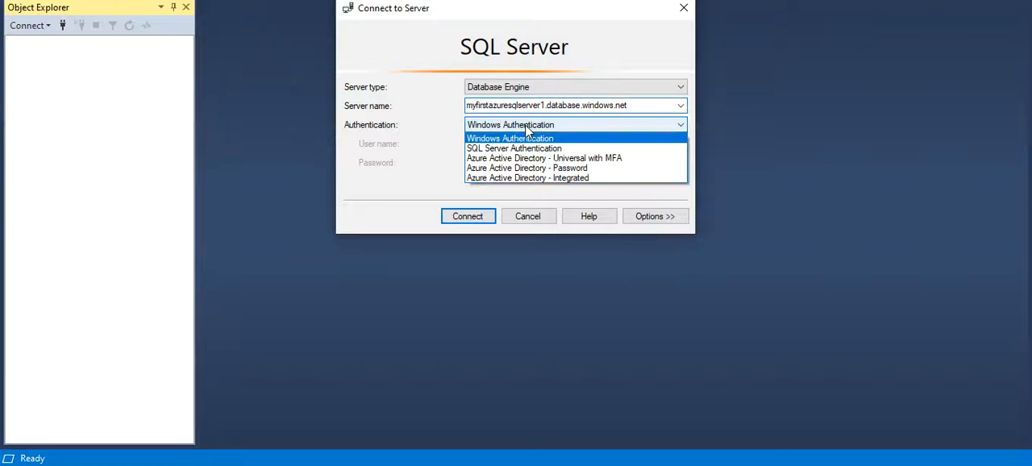
pyautogui.click(522, 147)
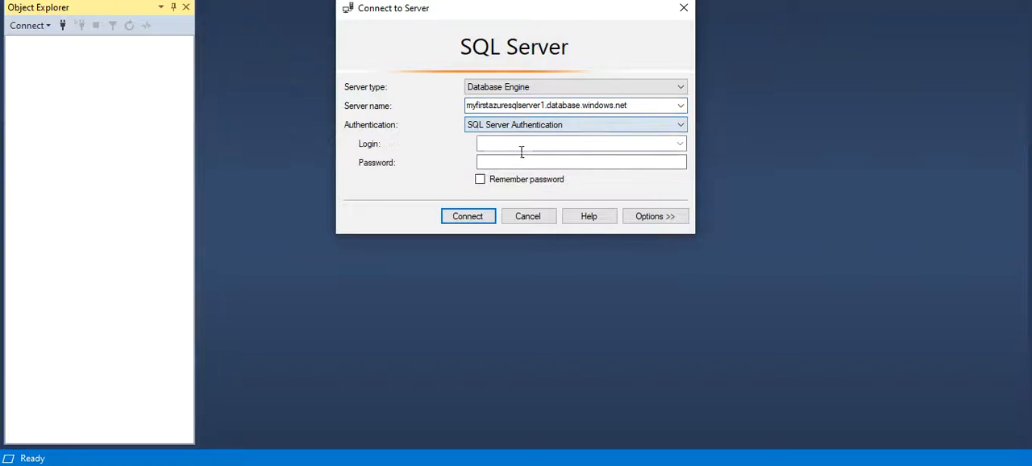
# - Enter the login demo and the account password, and connect to the server
pyautogui.click(510, 150)
pyautogui.write('demo')
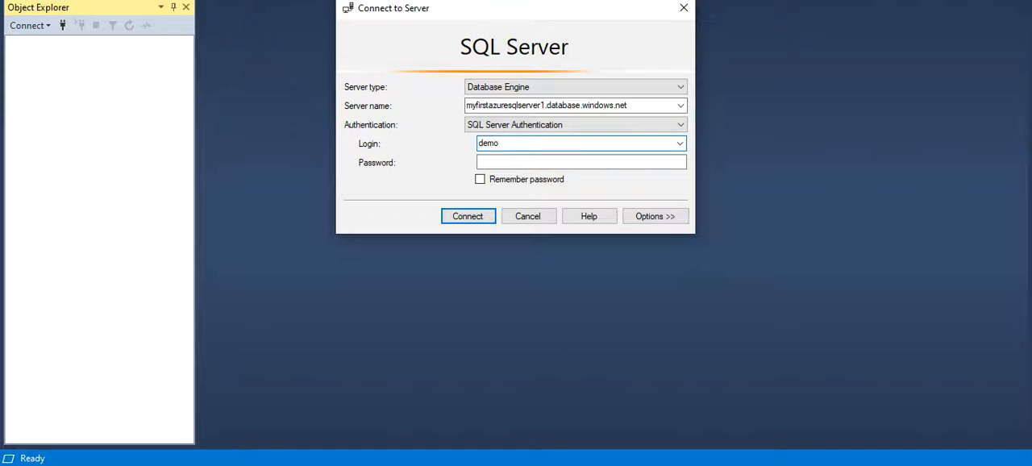
pyautogui.press('Tab')
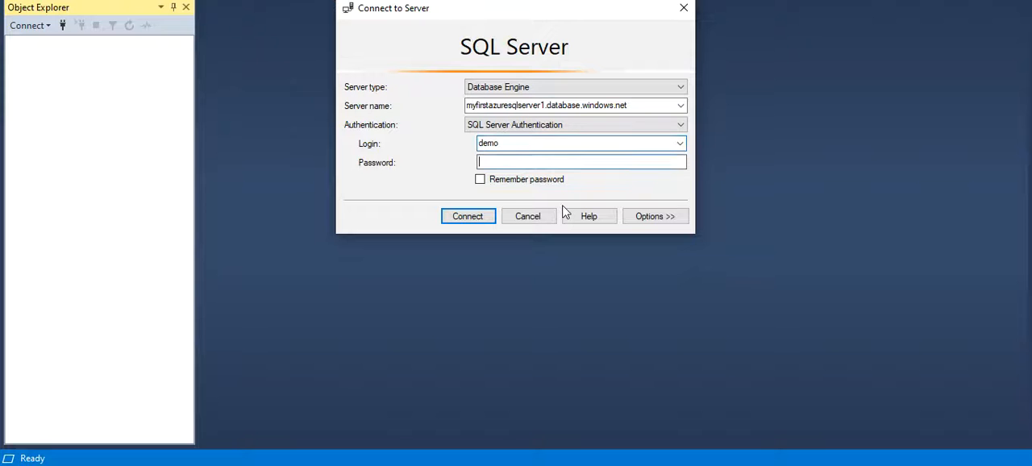
pyautogui.write('*********')
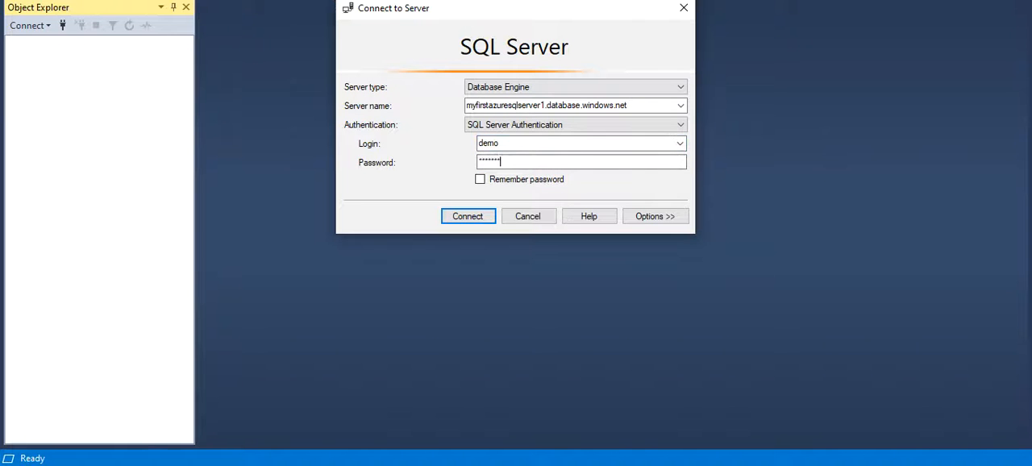
pyautogui.click(469, 223)
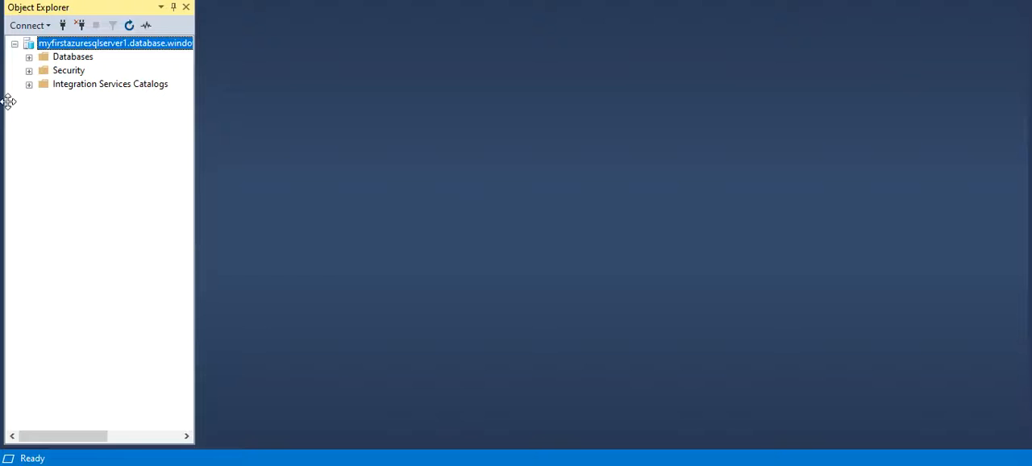
# - Expand the server's databases and list the tables of myfirstdbname1
pyautogui.click(29, 57)
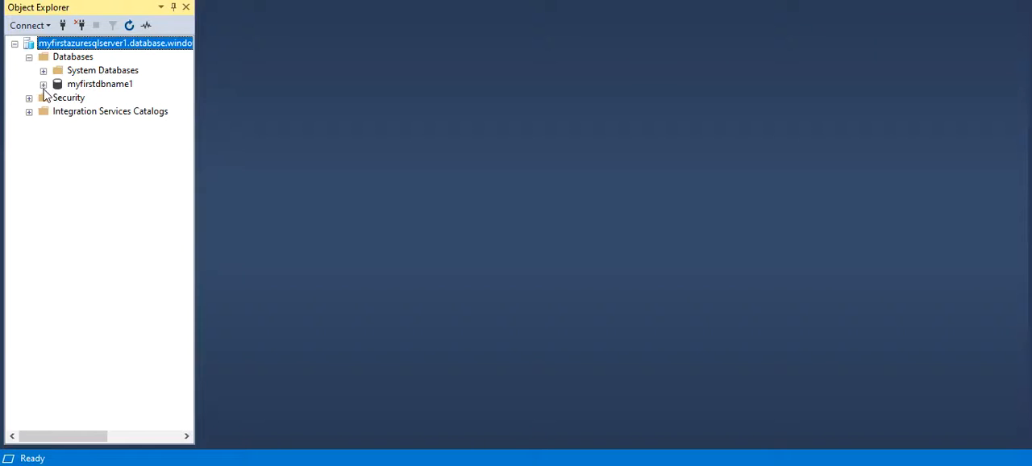
pyautogui.click(44, 85)
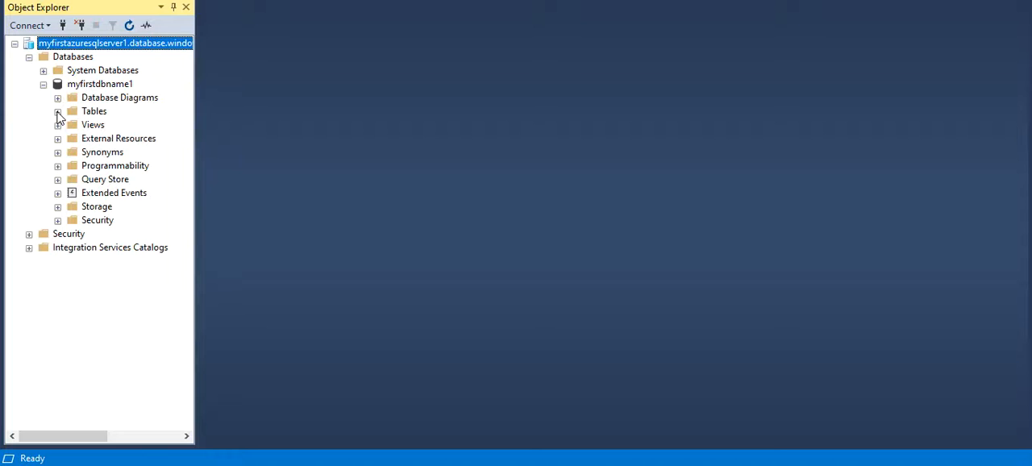
pyautogui.click(57, 112)
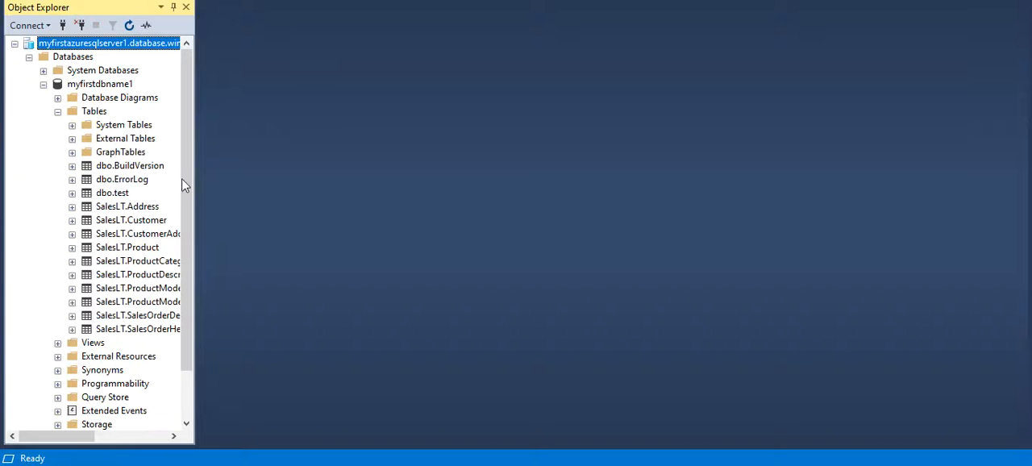
# - Select the top 1000 rows of the dbo.test table
pyautogui.click(126, 195)
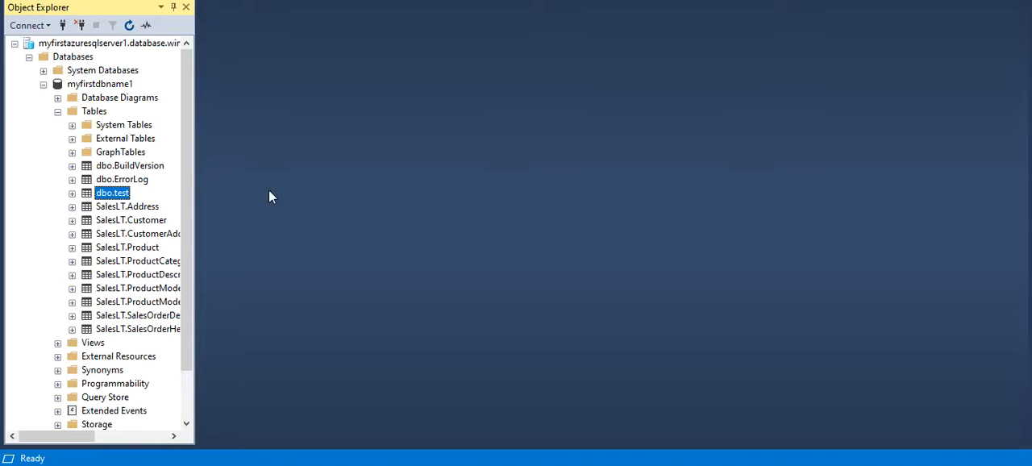
pyautogui.rightClick(113, 196)
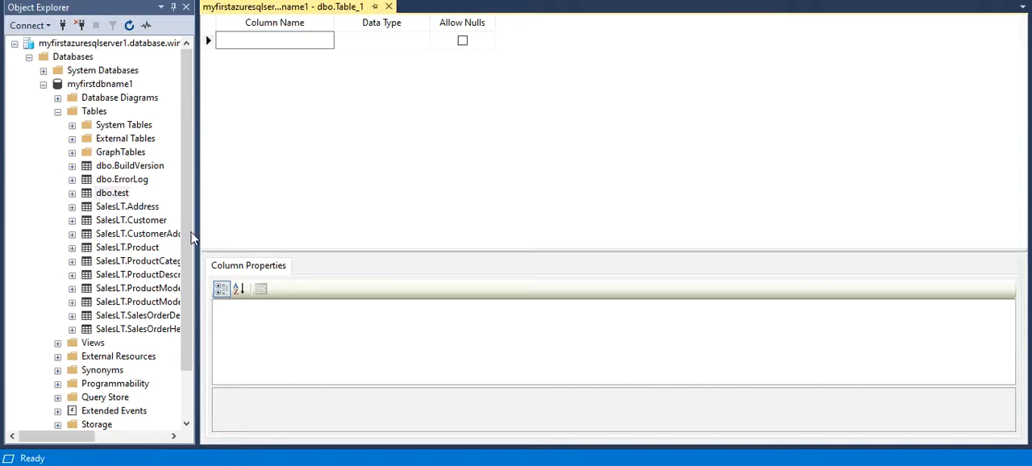
pyautogui.click(113, 195)
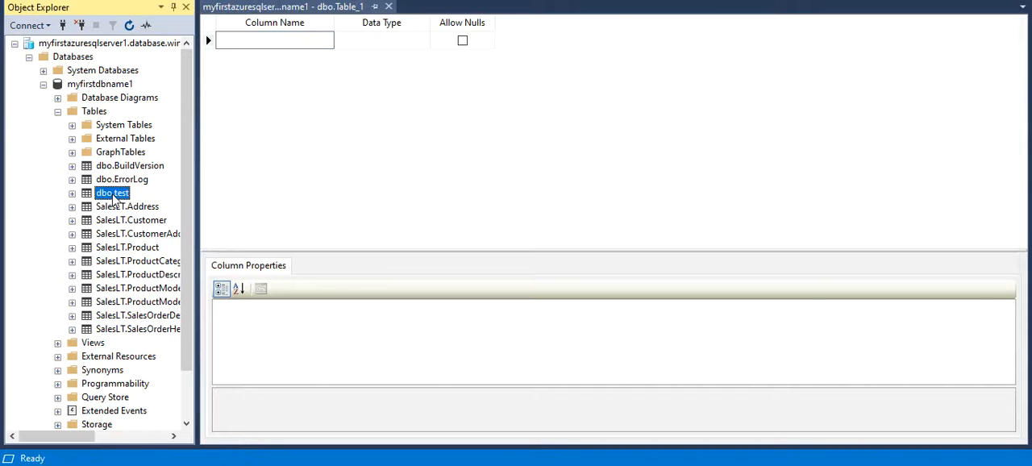
pyautogui.rightClick(114, 195)
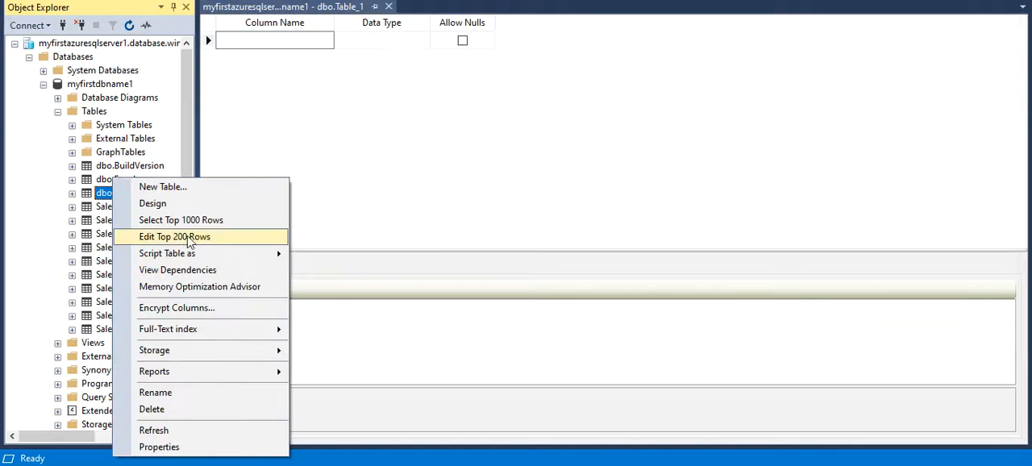
pyautogui.click(179, 222)
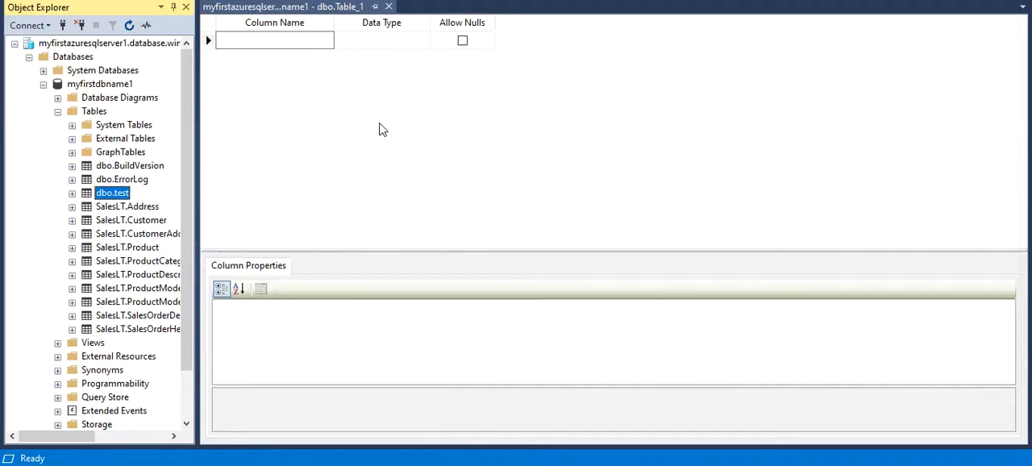